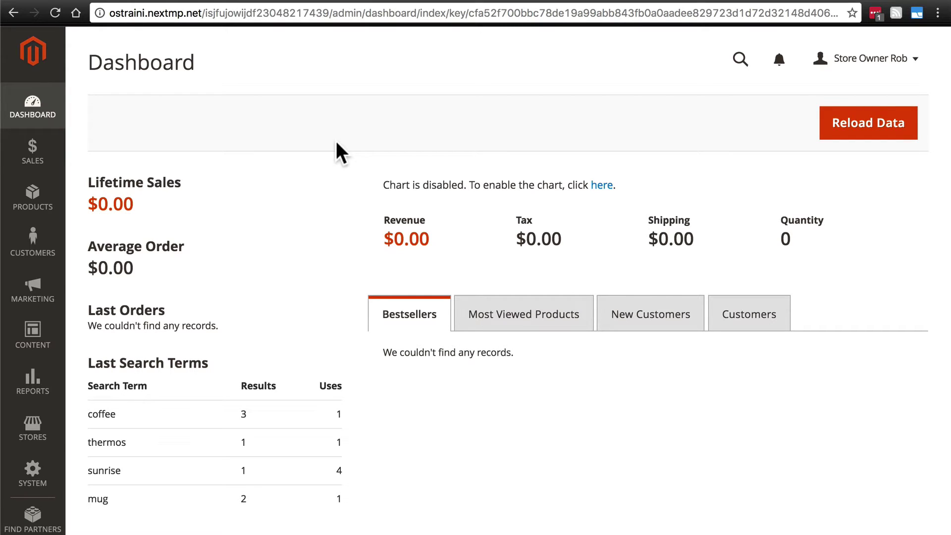
Step: Go to Products > Categories to open category management
click(36, 203)
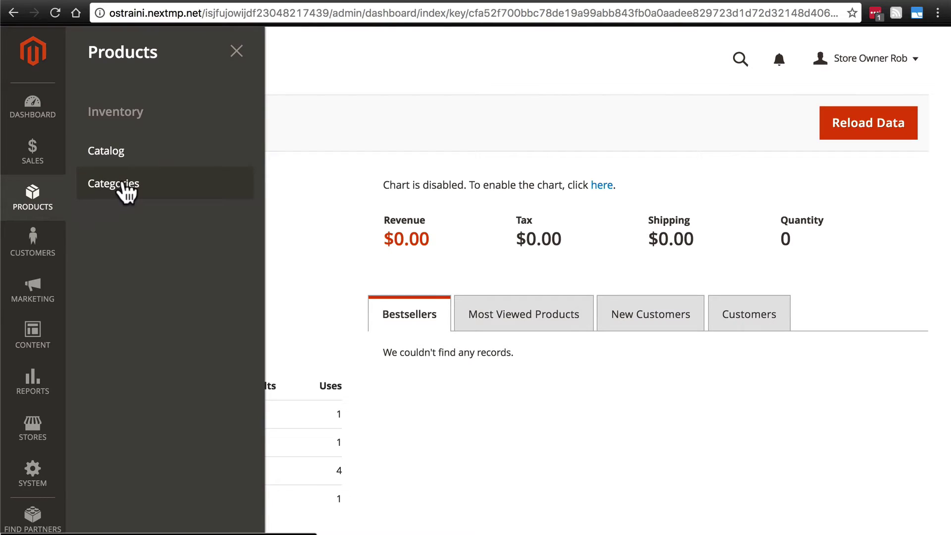
click(126, 191)
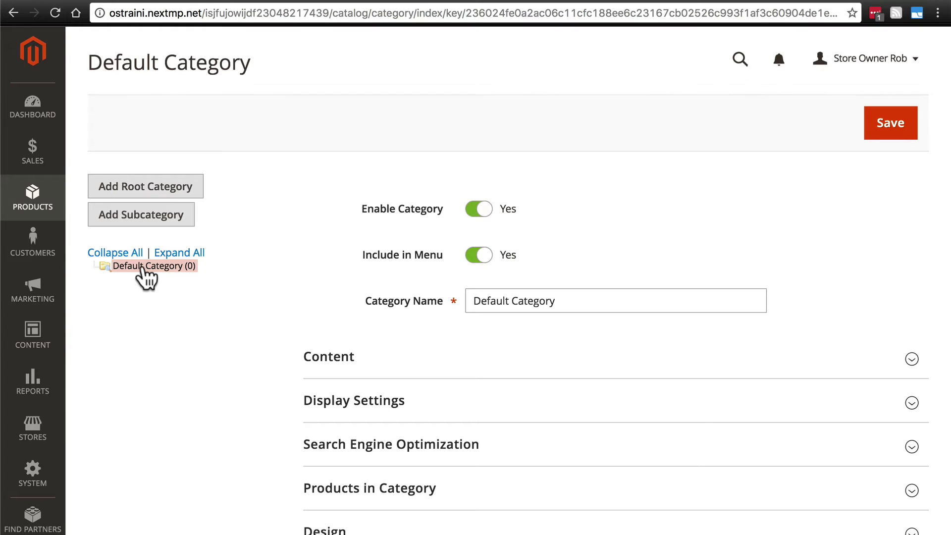
Step: Add a new subcategory under Default Category named 'Mugs'
click(141, 218)
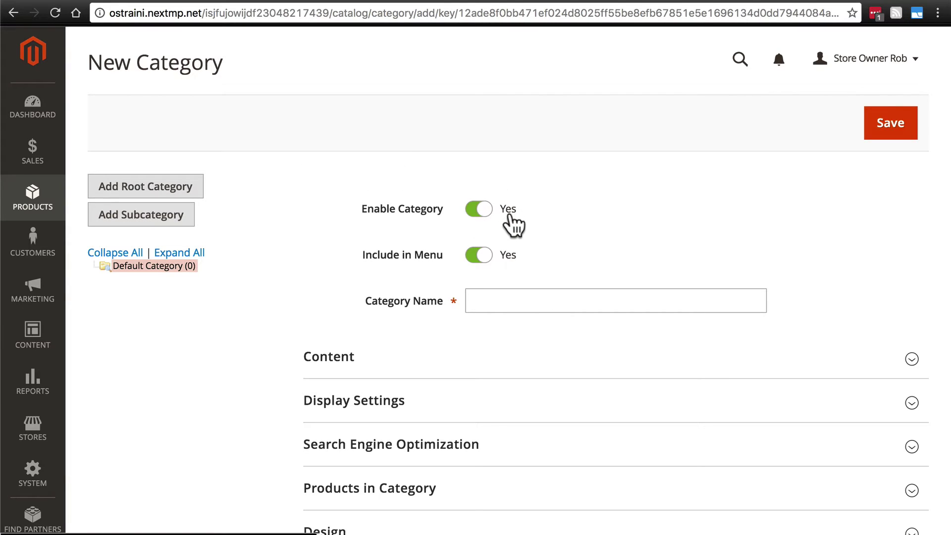
click(510, 301)
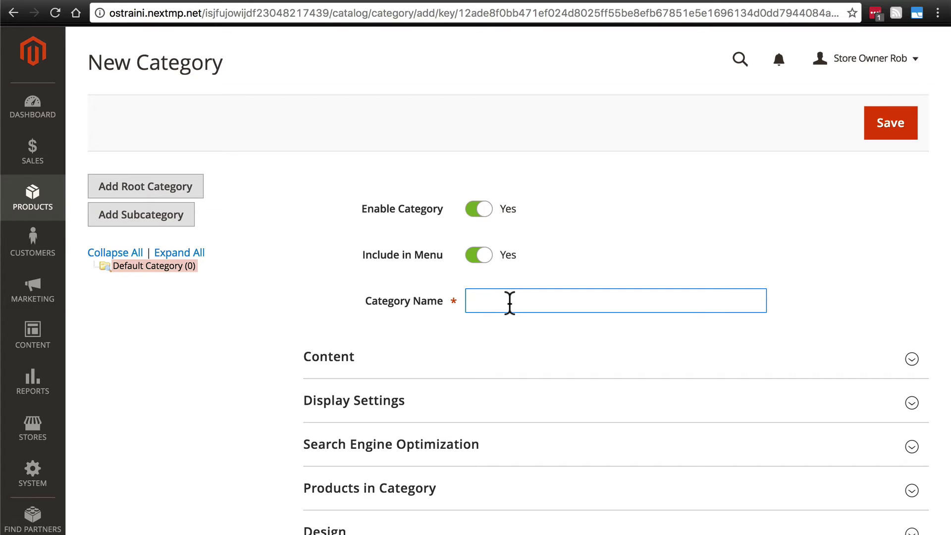
text(Mugs)
Step: Give it the description 'We have a wide variety of beautiful, modern mugs…daily cup of coffee.'
click(434, 364)
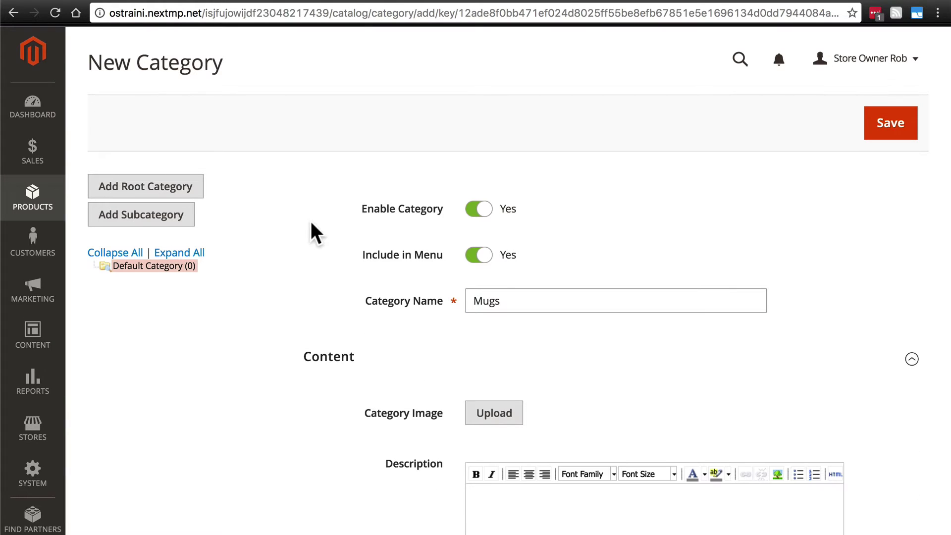
scroll(312, 229, down, 4)
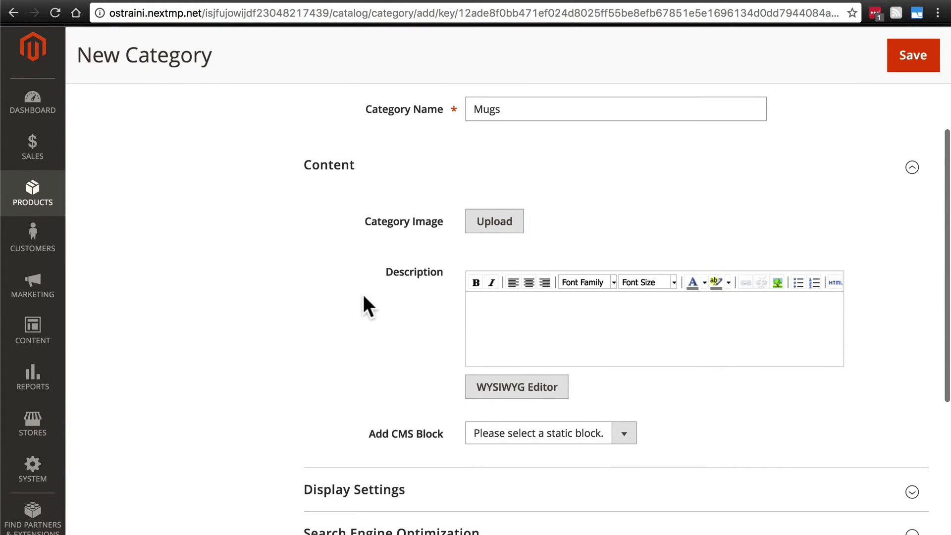
click(503, 322)
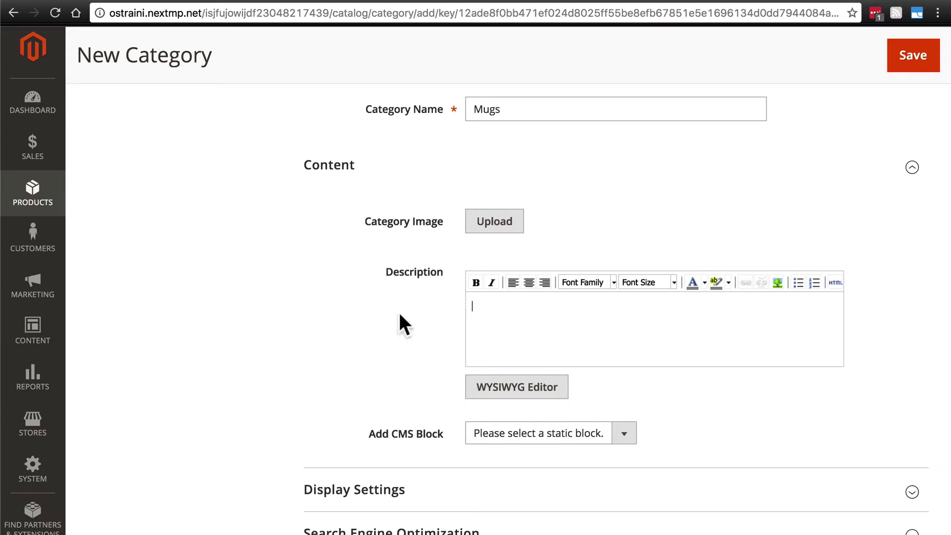
text(We have a wide variety )
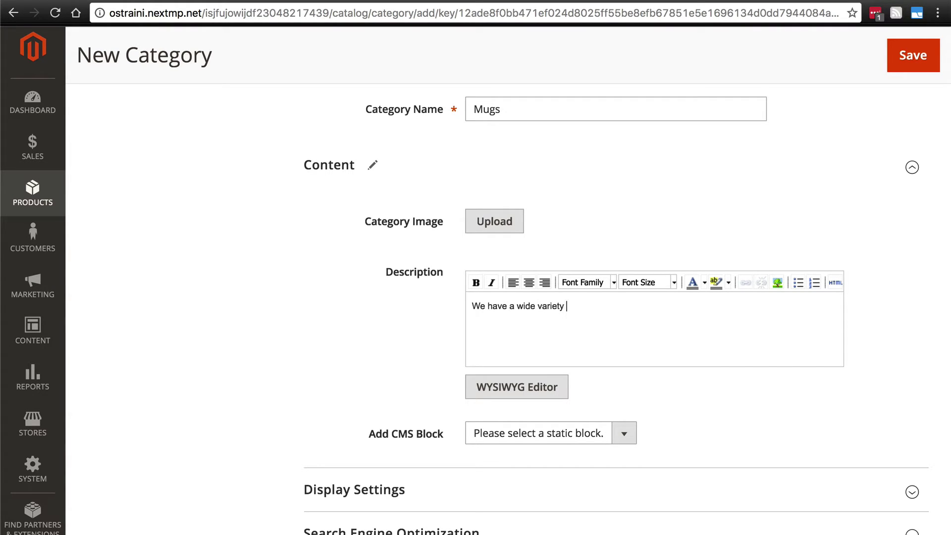
text(of beautiful, modern mugs in which to e)
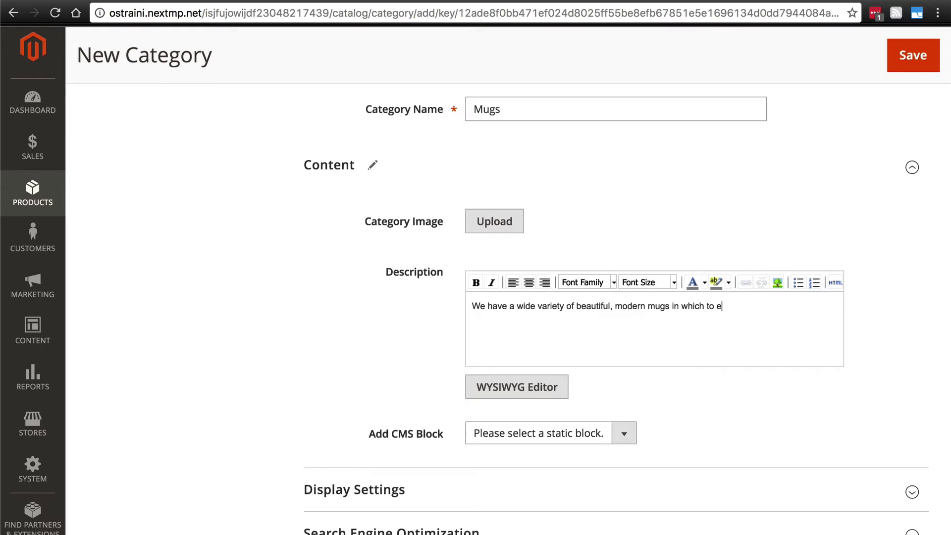
text(njoy your daily cup of coffe)
key(BackSpace)
key(BackSpace)
key(BackSpace)
text(offee.)
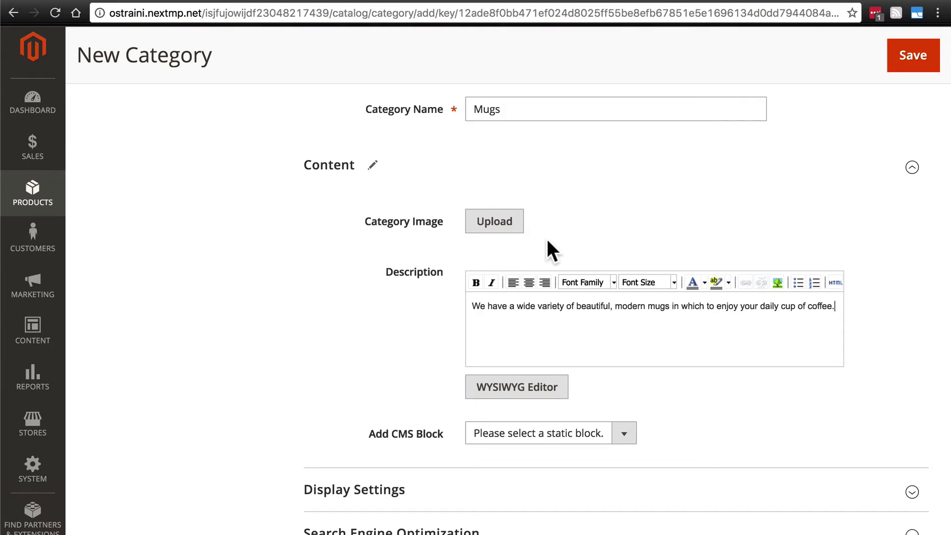
scroll(547, 240, down, 4)
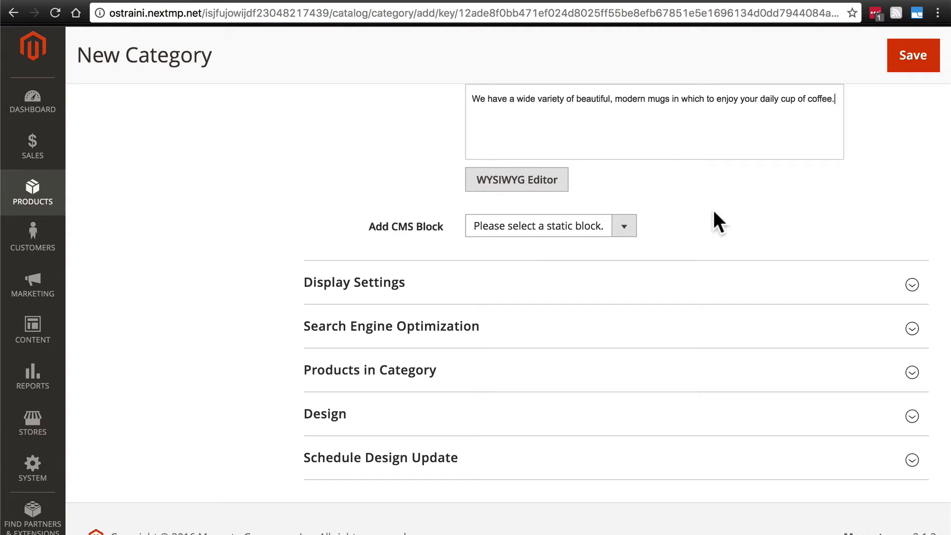
click(624, 229)
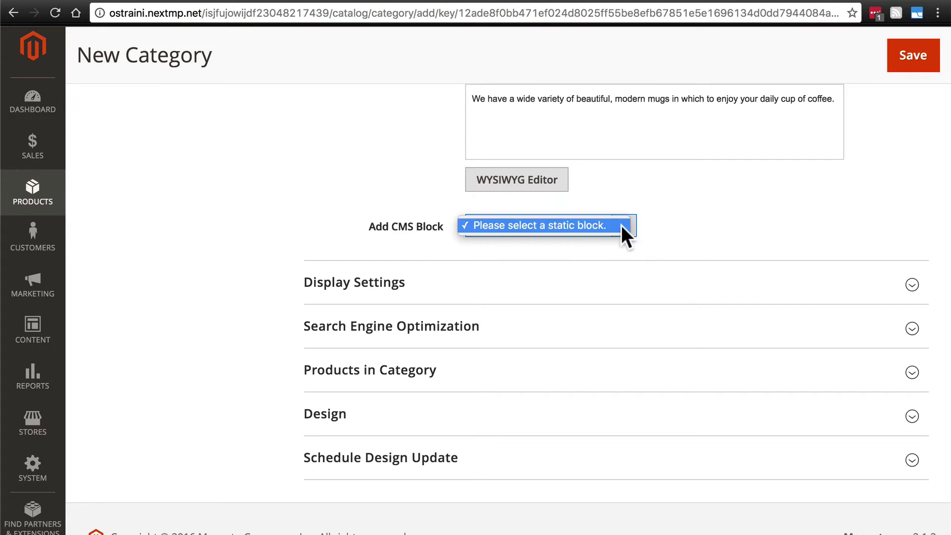
click(582, 224)
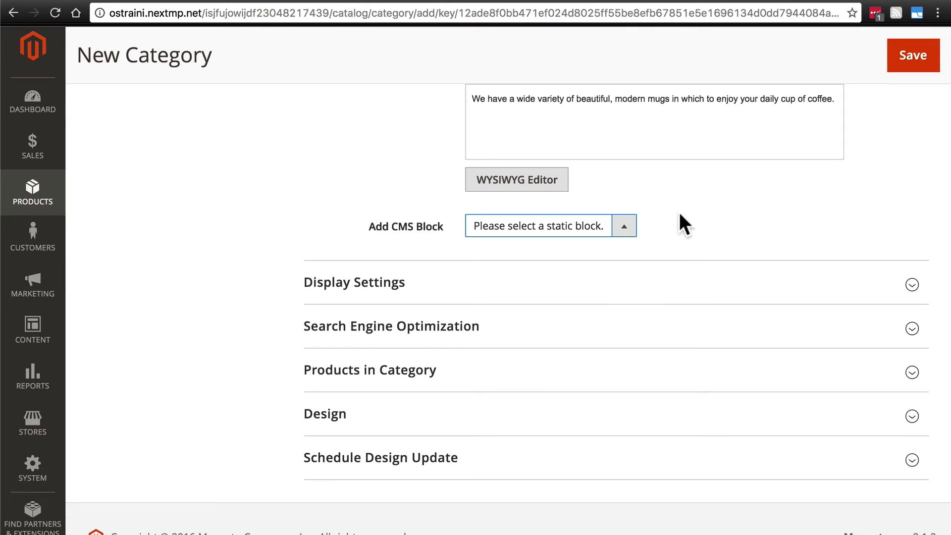
click(622, 226)
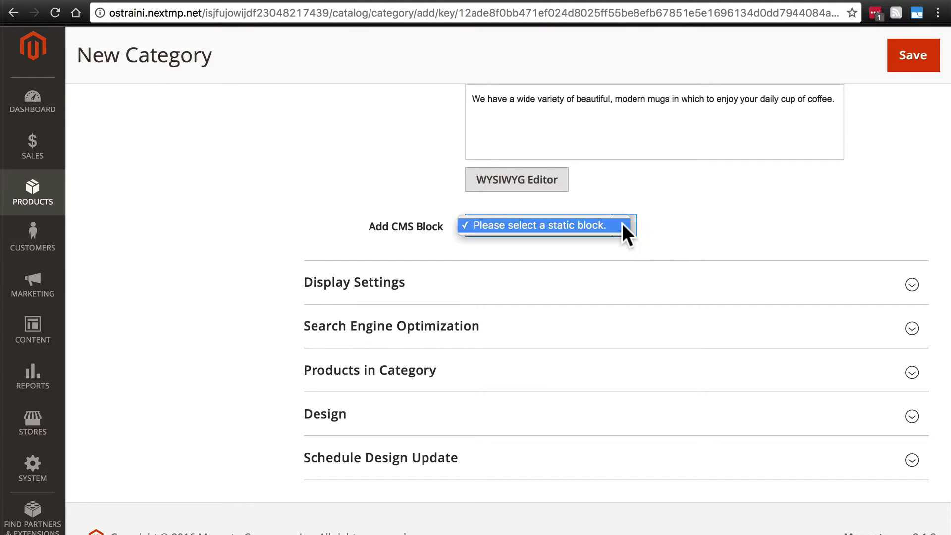
click(598, 224)
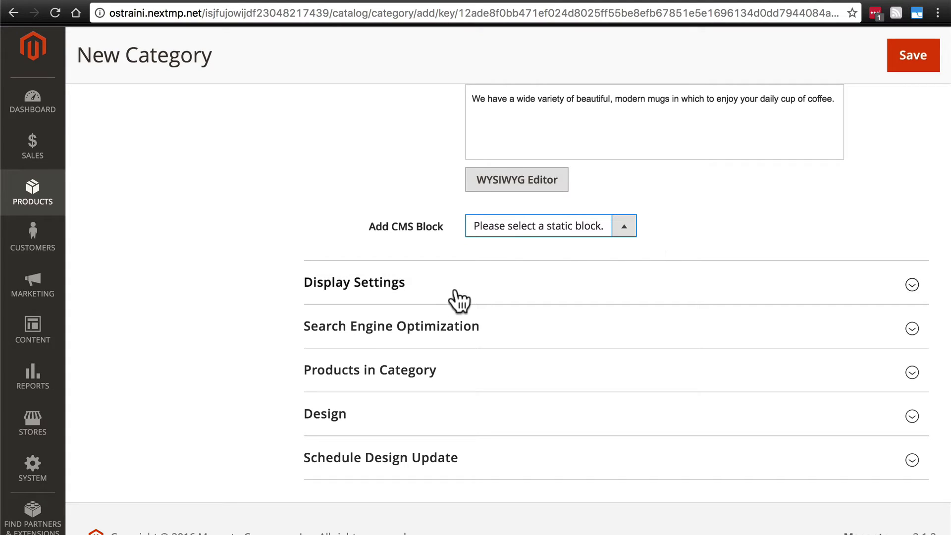
Step: Try the Static block display modes in Display Settings, leaving Display Mode at Products only
click(501, 295)
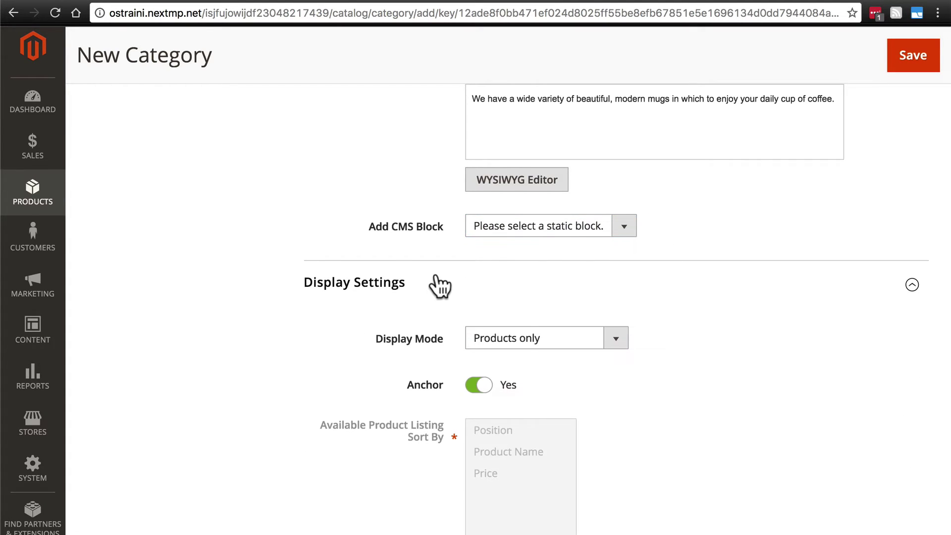
scroll(435, 282, down, 3)
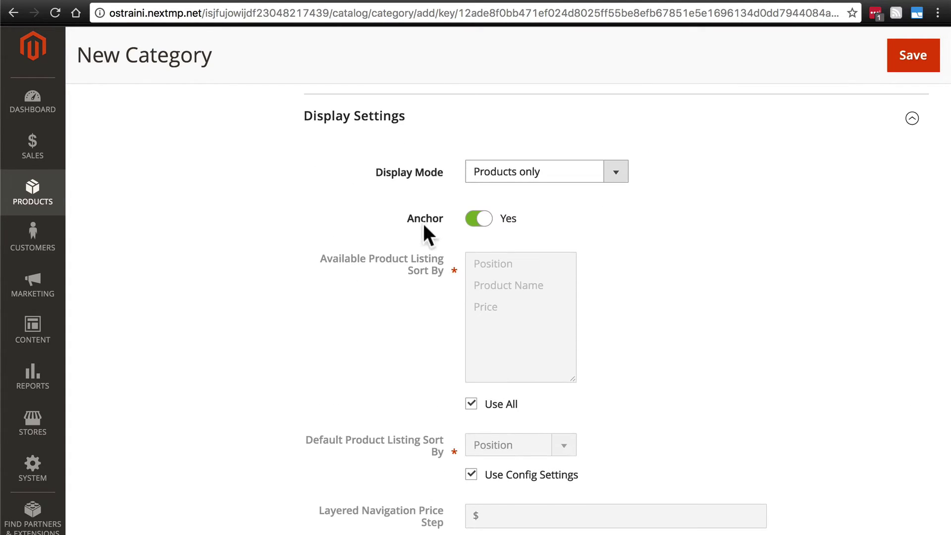
click(490, 171)
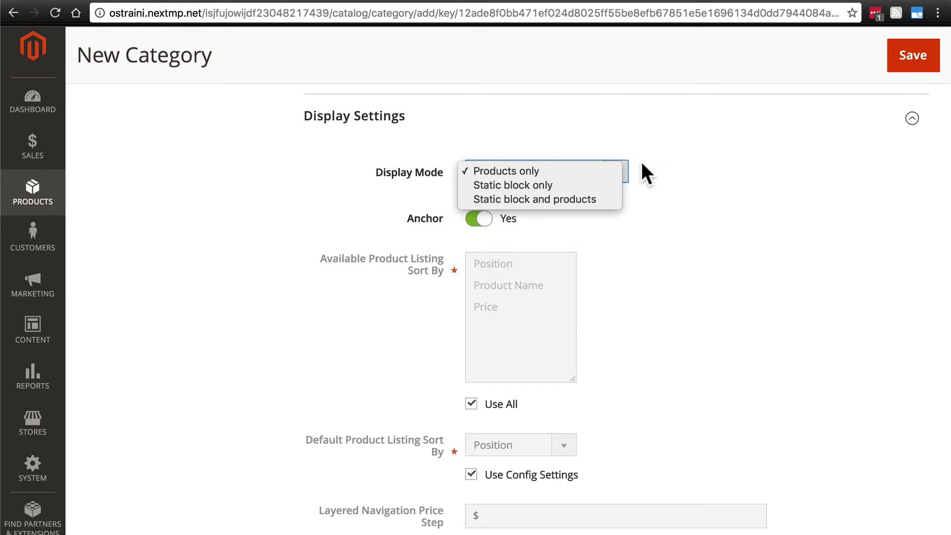
click(584, 186)
scroll(685, 165, up, 2)
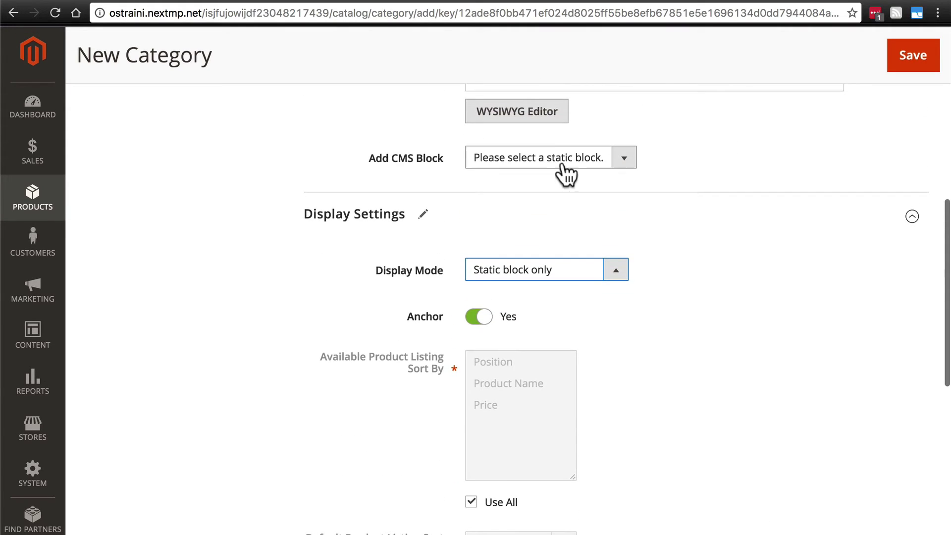
click(622, 273)
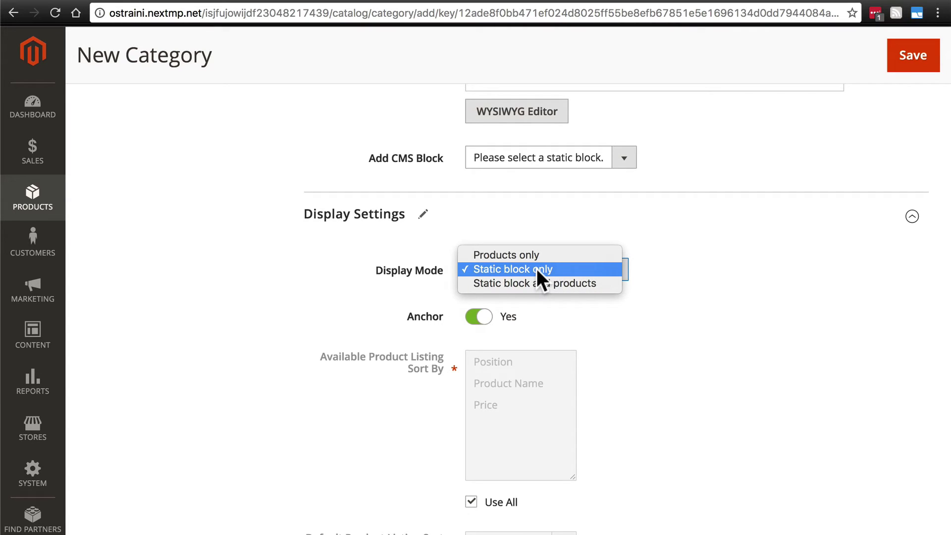
click(508, 283)
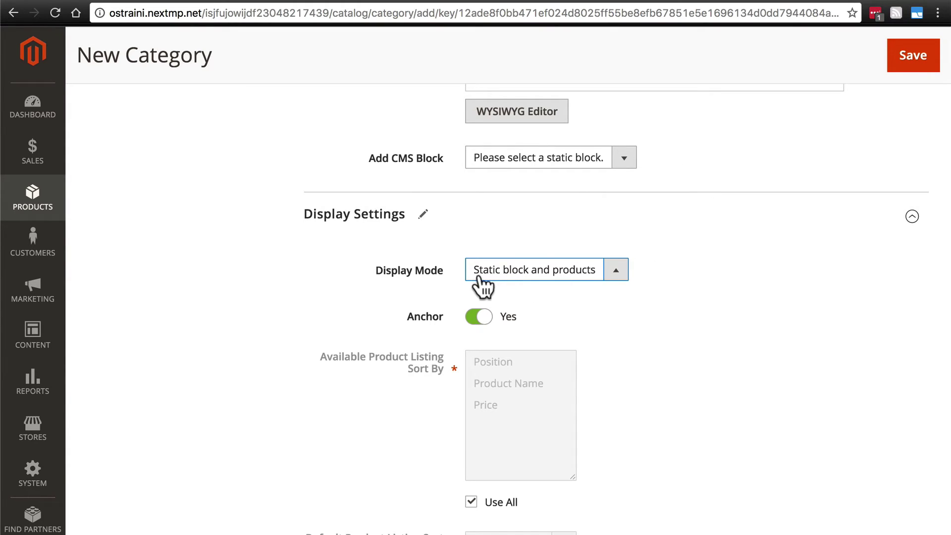
click(524, 277)
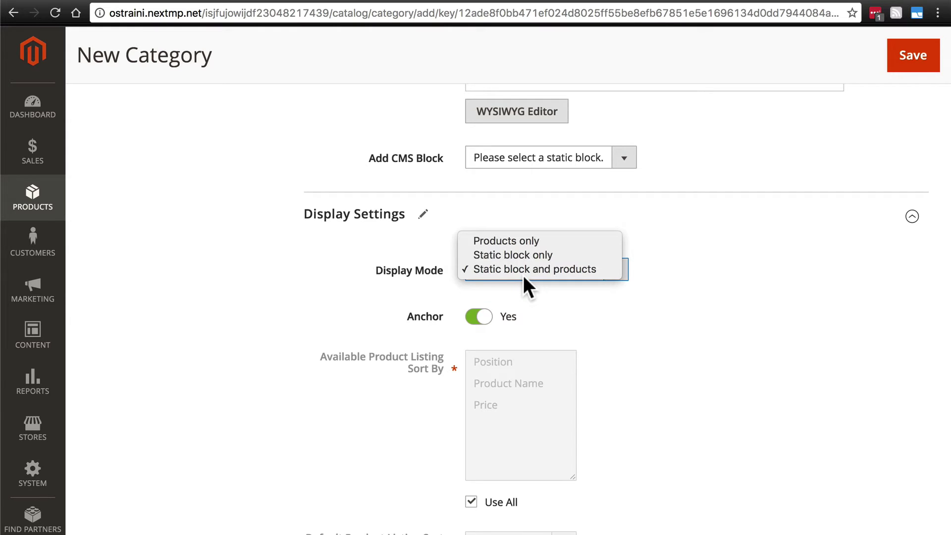
key(Escape)
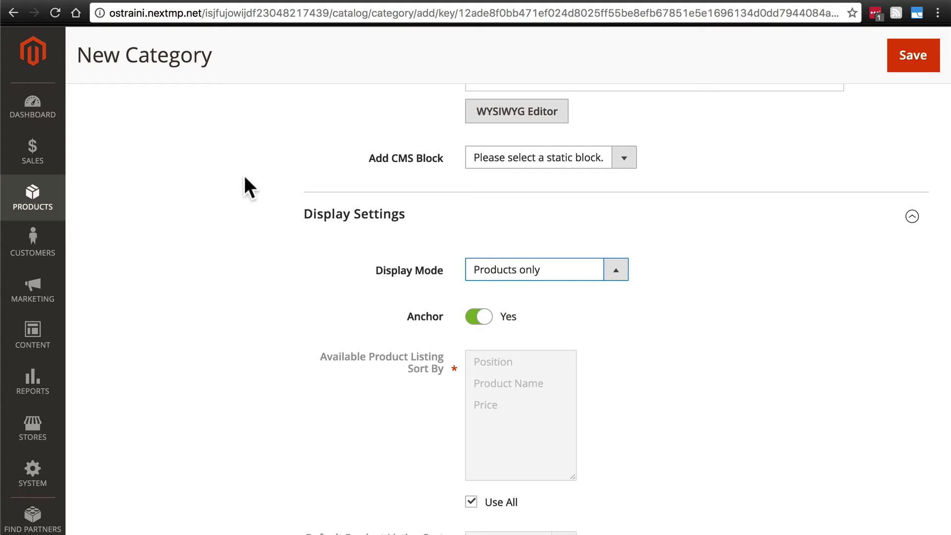
Step: Keep Anchor at Yes and restrict available sort options to Price and Product Name
click(478, 316)
click(478, 319)
scroll(635, 290, down, 5)
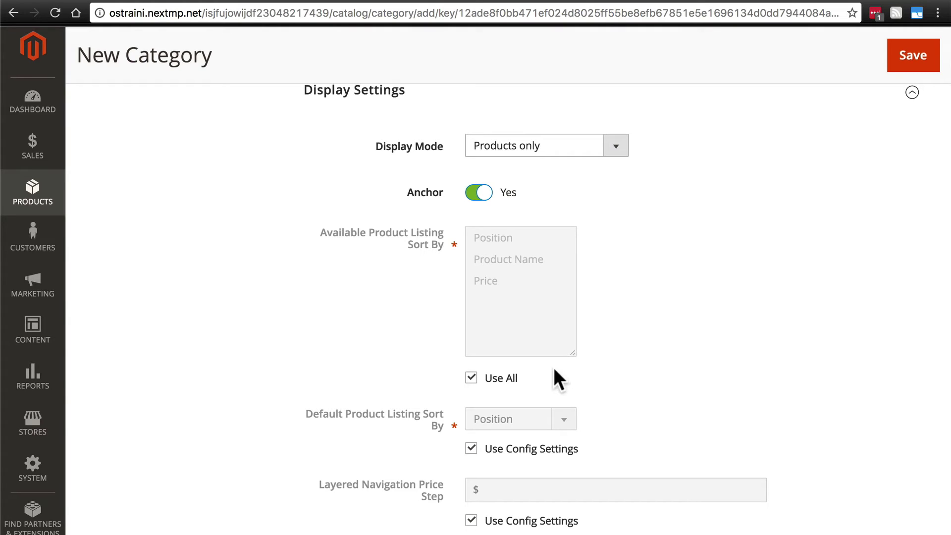
click(470, 379)
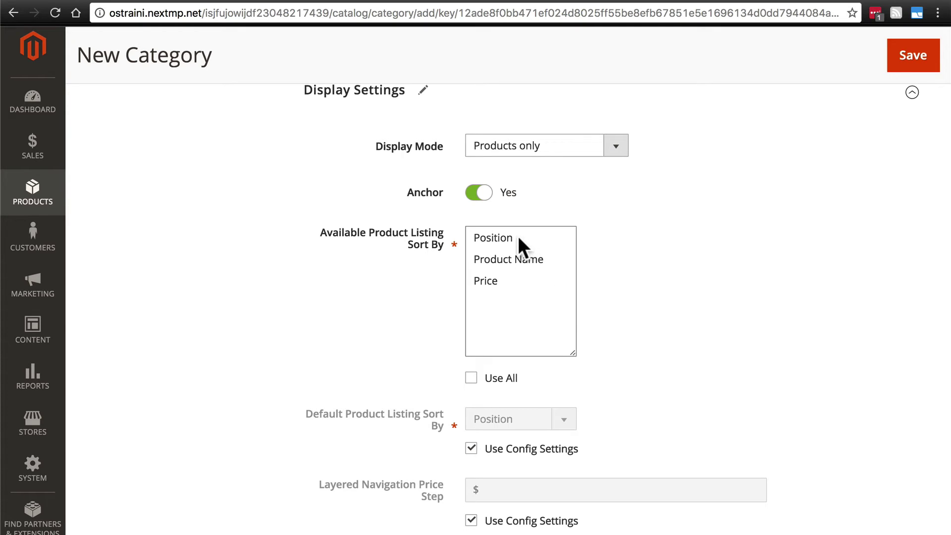
click(518, 277)
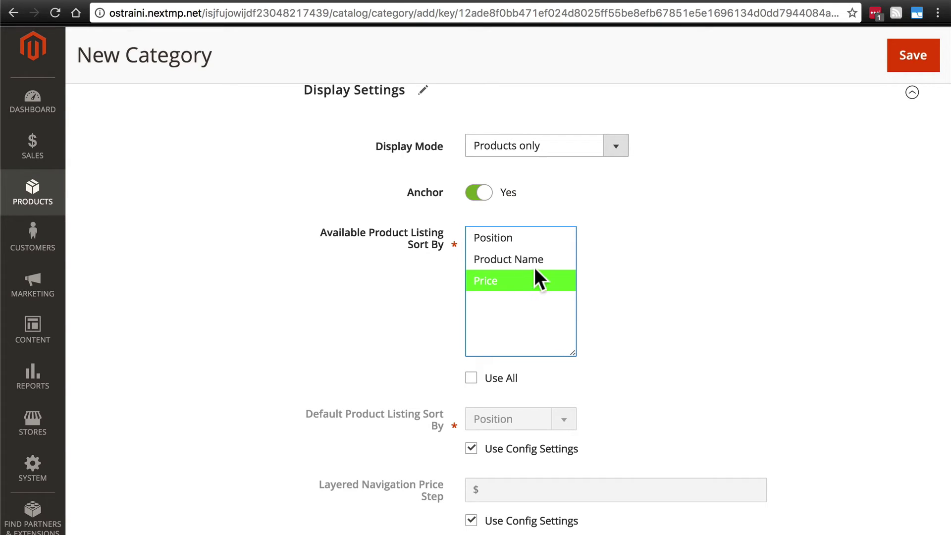
super+click(532, 261)
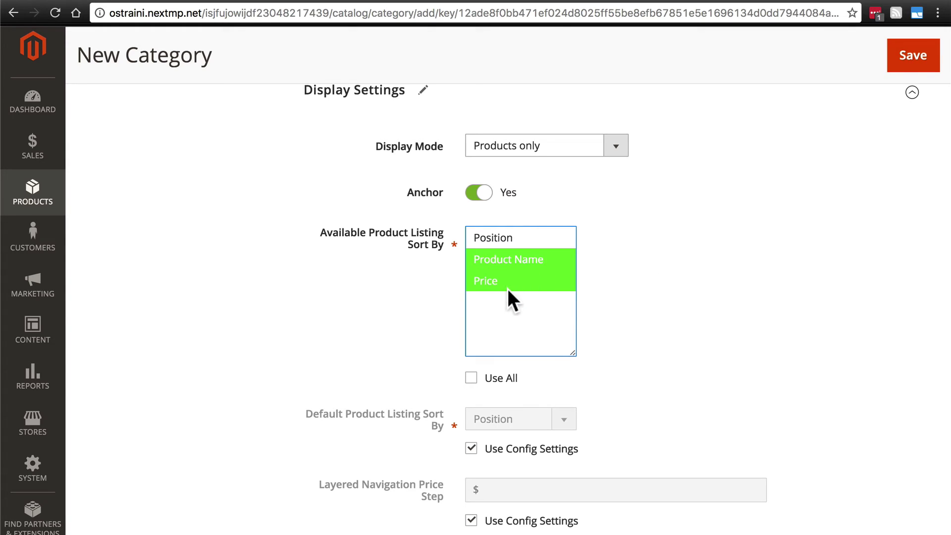
Step: Override the config default sort so products list by Product Name
scroll(615, 252, down, 5)
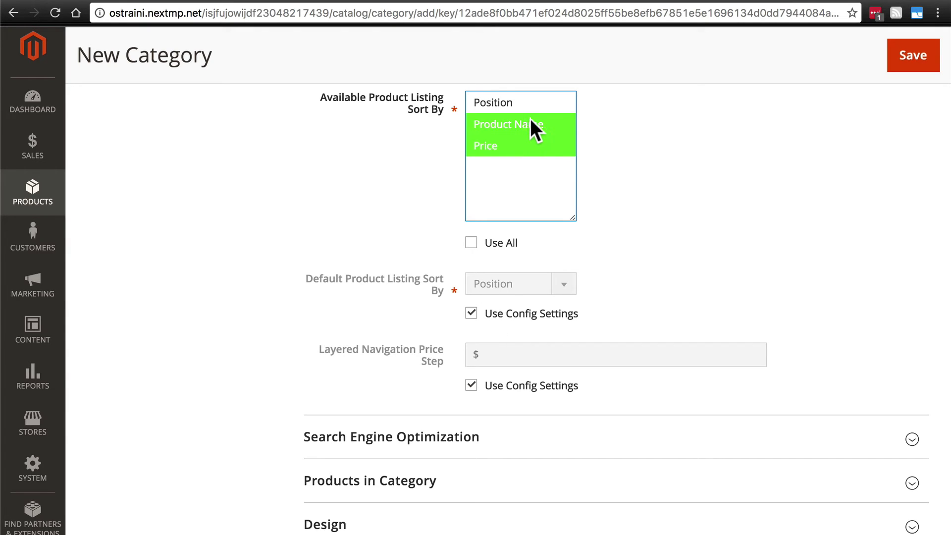
click(470, 313)
click(531, 282)
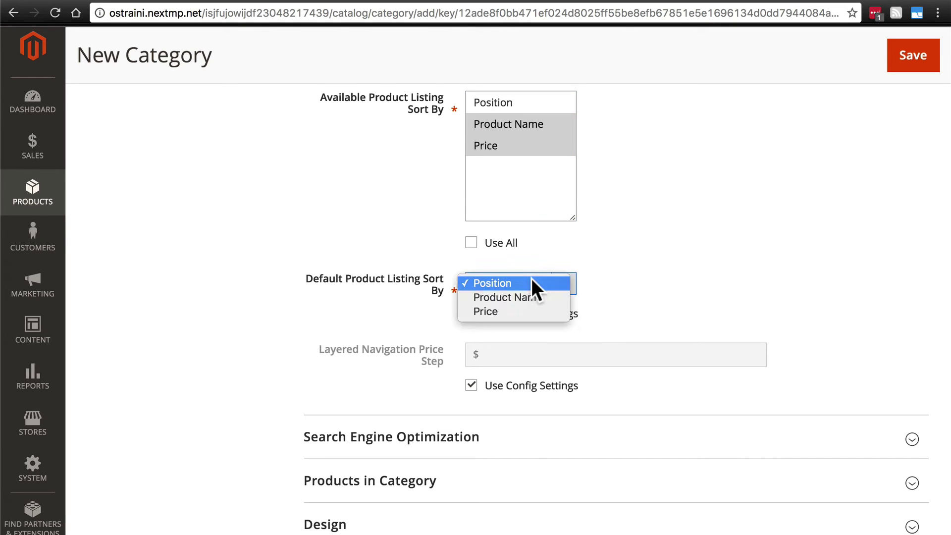
click(527, 297)
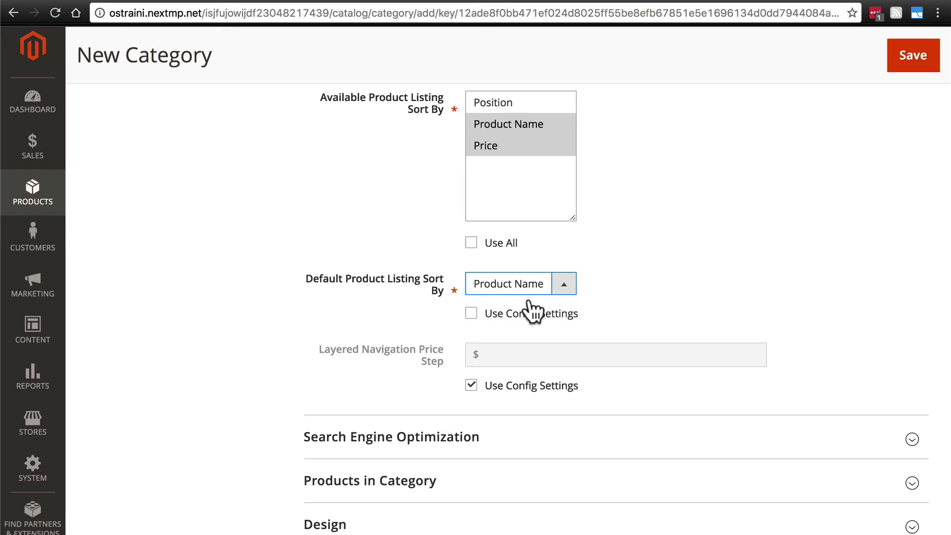
scroll(339, 249, down, 2)
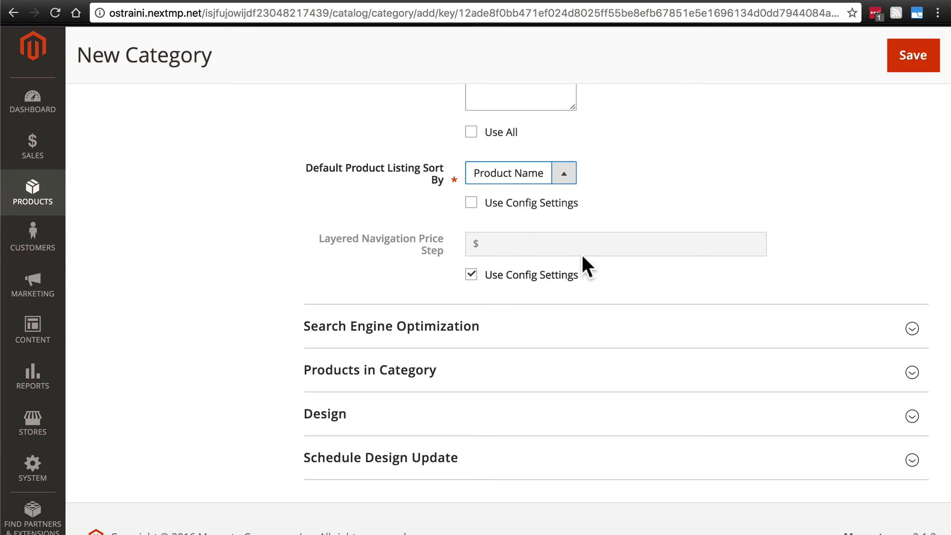
Step: Override the config Layered Navigation Price Step with a custom value of 15
click(471, 275)
click(519, 248)
text(15)
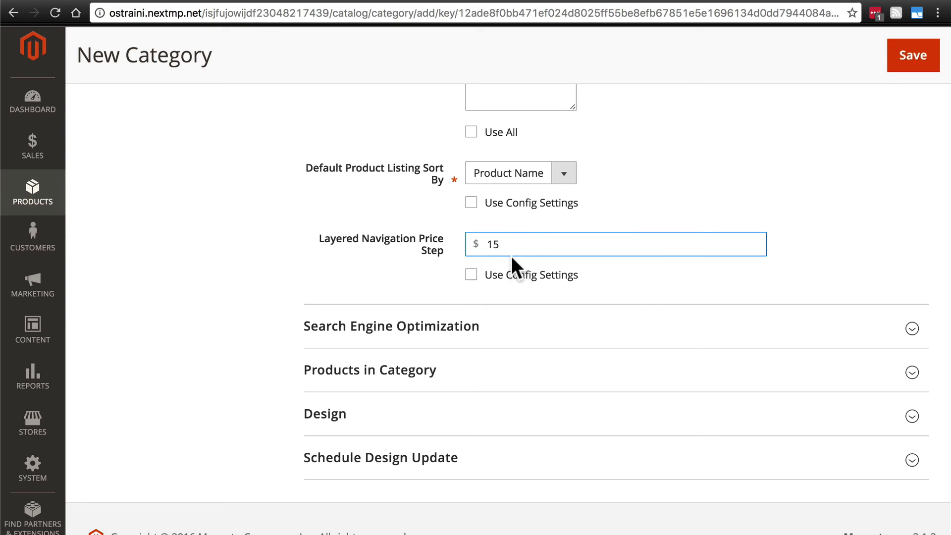
Step: Set URL key 'mugs', meta title 'Mugs' and meta keywords 'coffee, mugs'
click(503, 328)
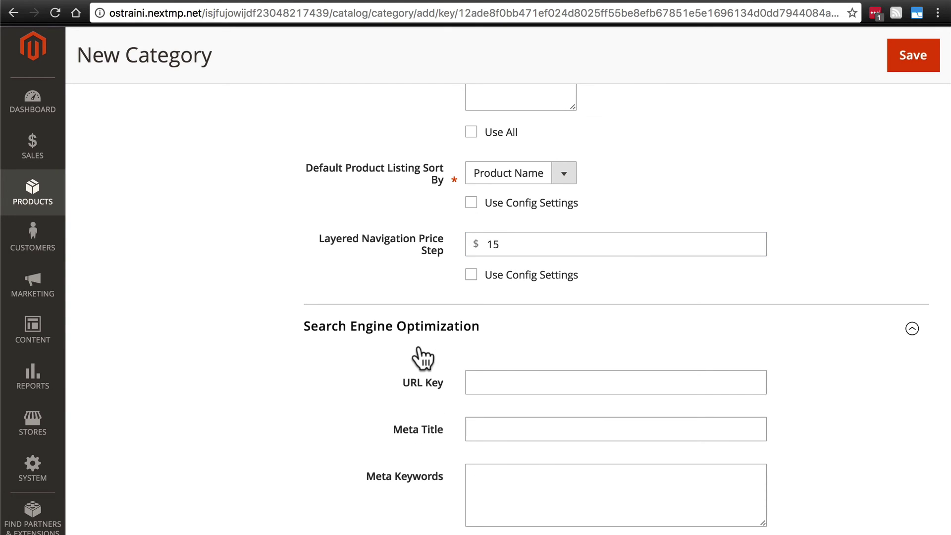
scroll(379, 351, down, 5)
scroll(356, 247, down, 4)
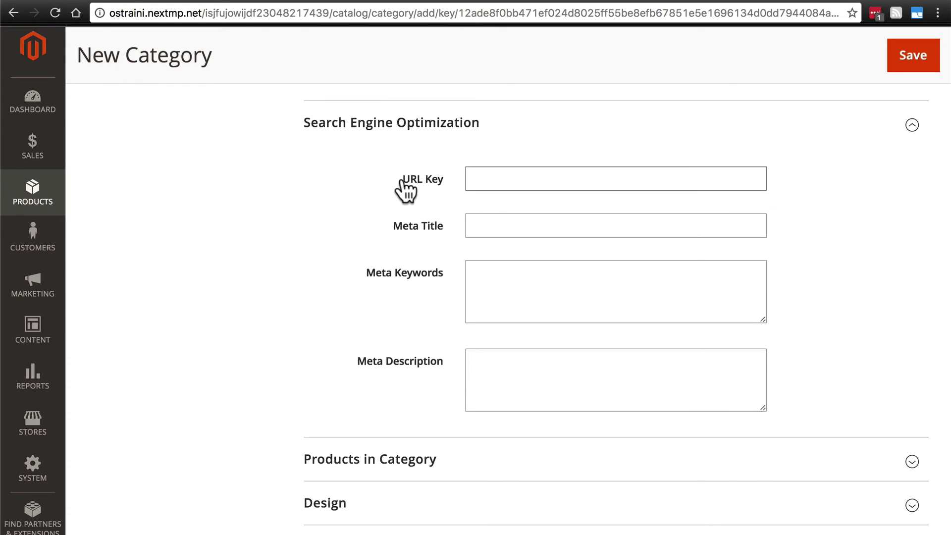
click(489, 175)
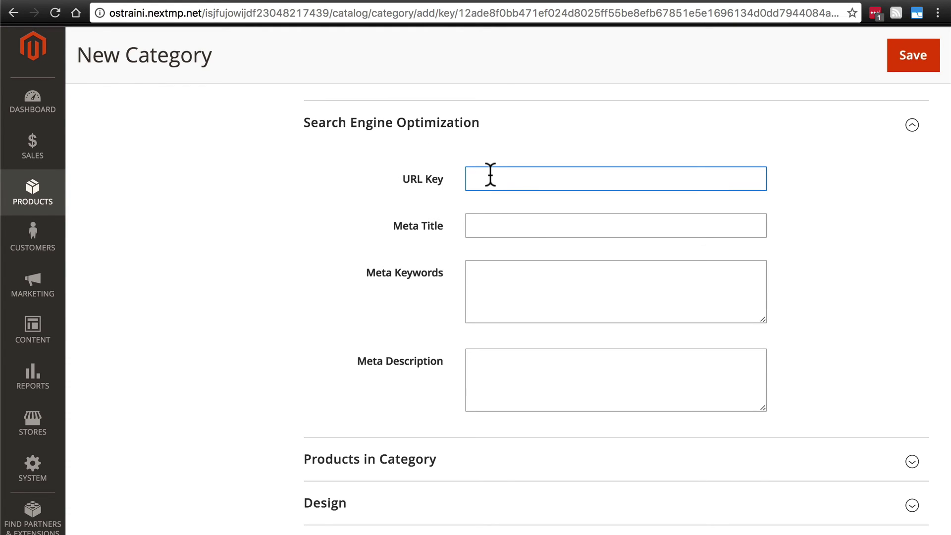
text(mugs)
click(504, 229)
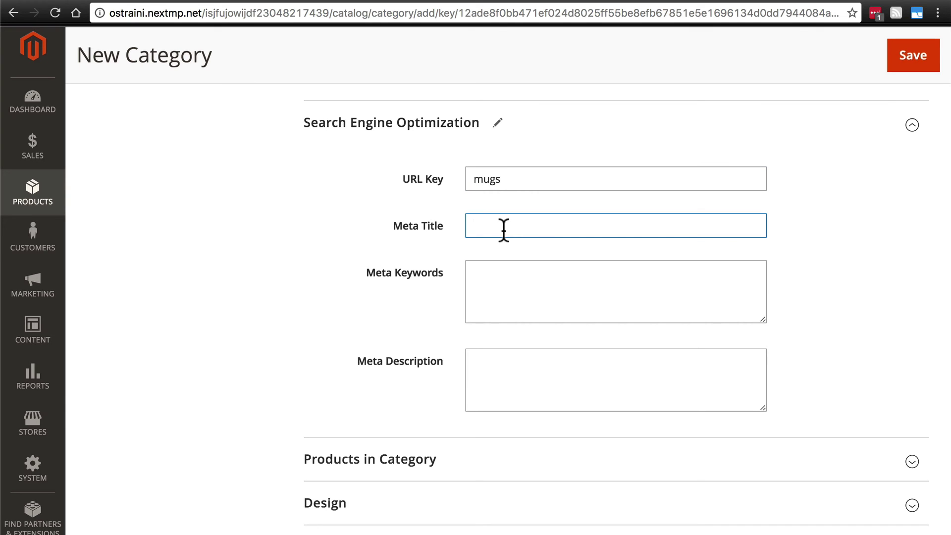
text(Mugs)
click(489, 287)
text(coffee, m)
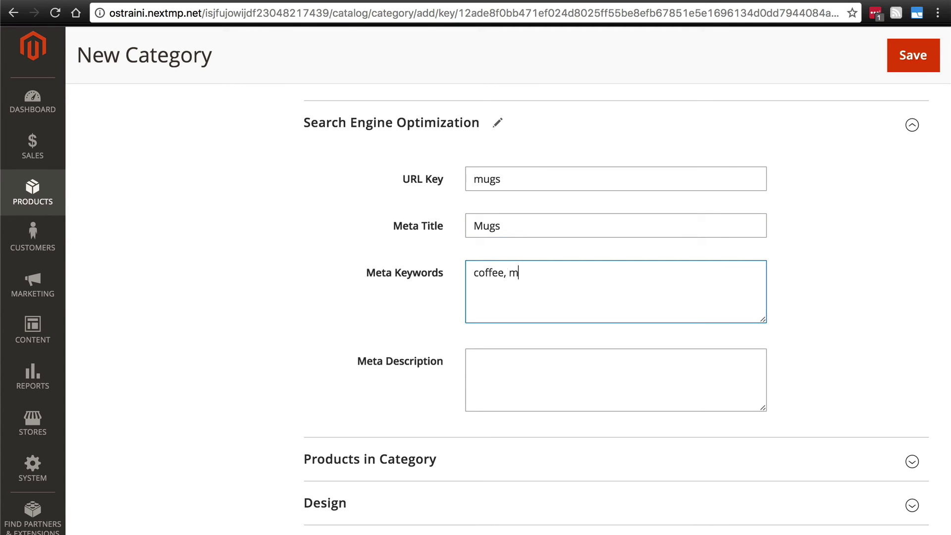
text(ugs)
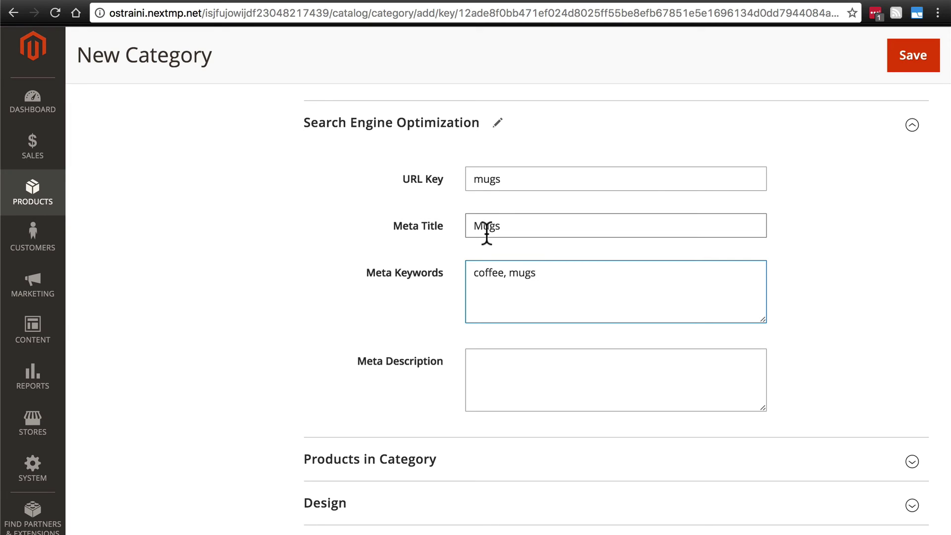
Step: Copy the category description into the Meta Description field
click(505, 378)
scroll(505, 377, up, 12)
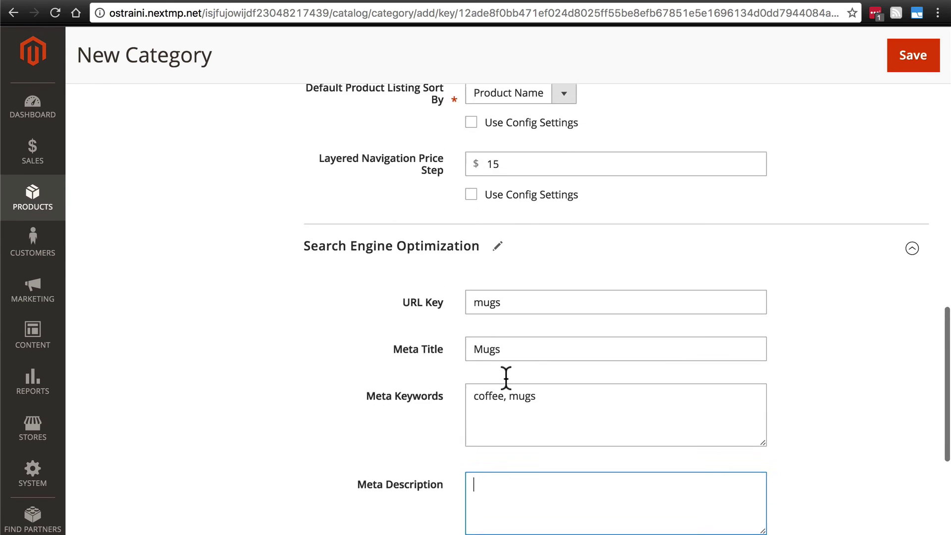
scroll(506, 377, up, 4)
click(537, 367)
triple_click(553, 343)
key(ctrl+c)
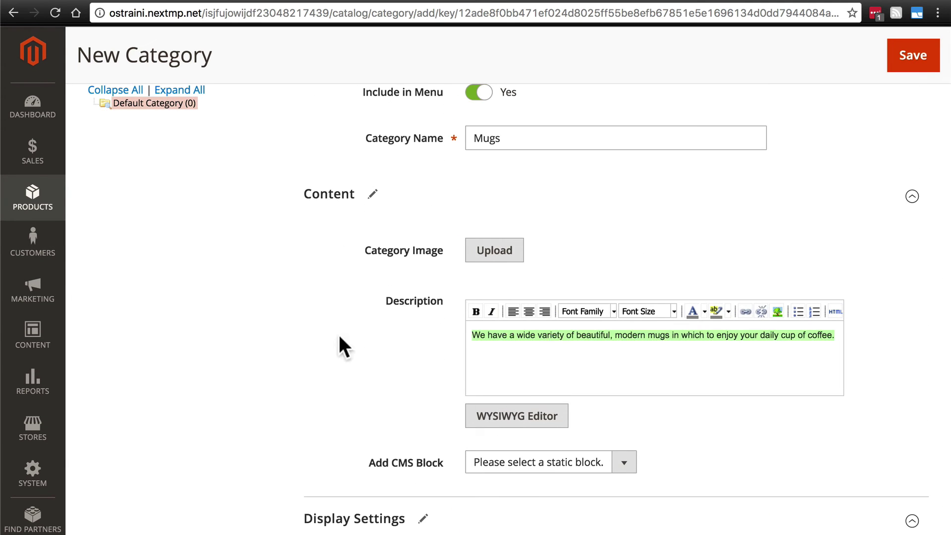
scroll(340, 338, down, 15)
scroll(339, 335, down, 3)
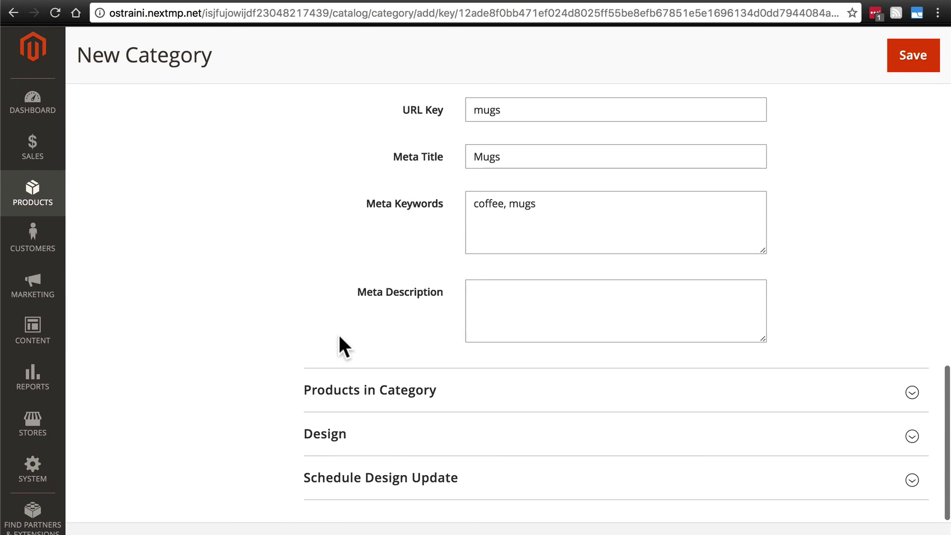
click(537, 304)
key(ctrl+v)
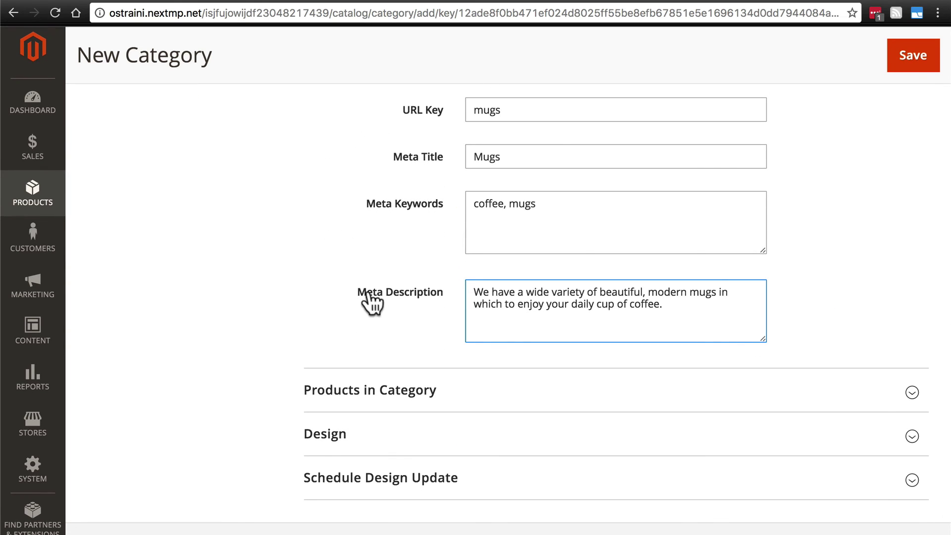
scroll(290, 268, down, 1)
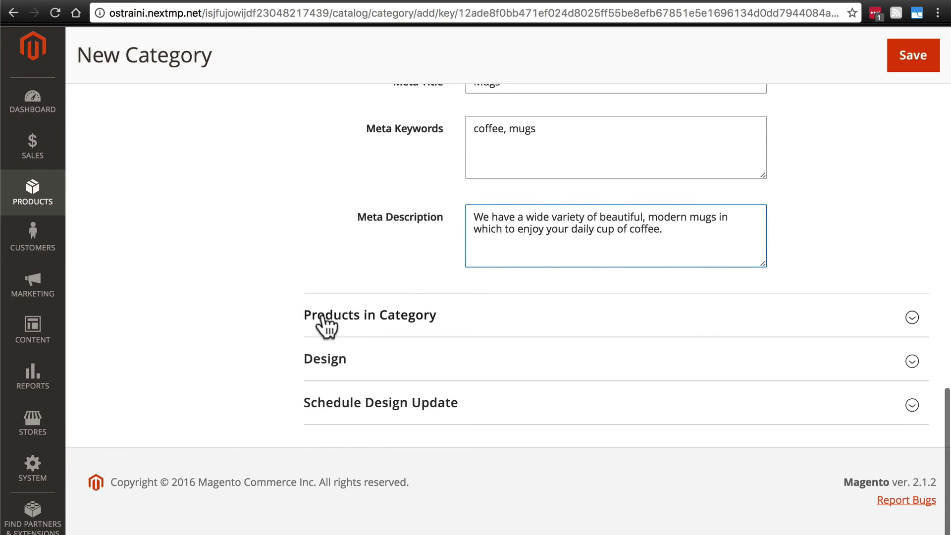
Step: Tick Camper's Thermos, On-the-go Mug and Sunrise Mug in the Products in Category grid
click(331, 320)
scroll(281, 393, down, 5)
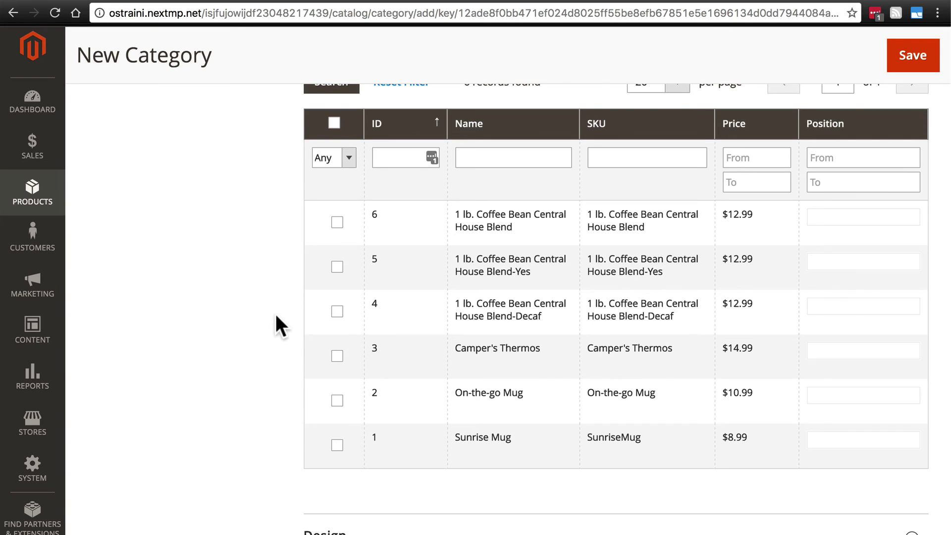
click(336, 355)
click(336, 400)
click(336, 444)
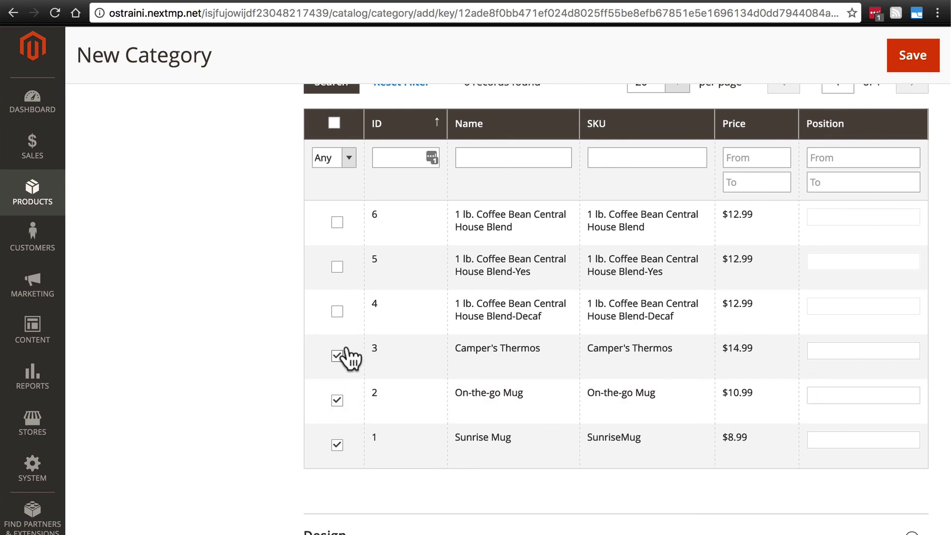
scroll(252, 355, down, 4)
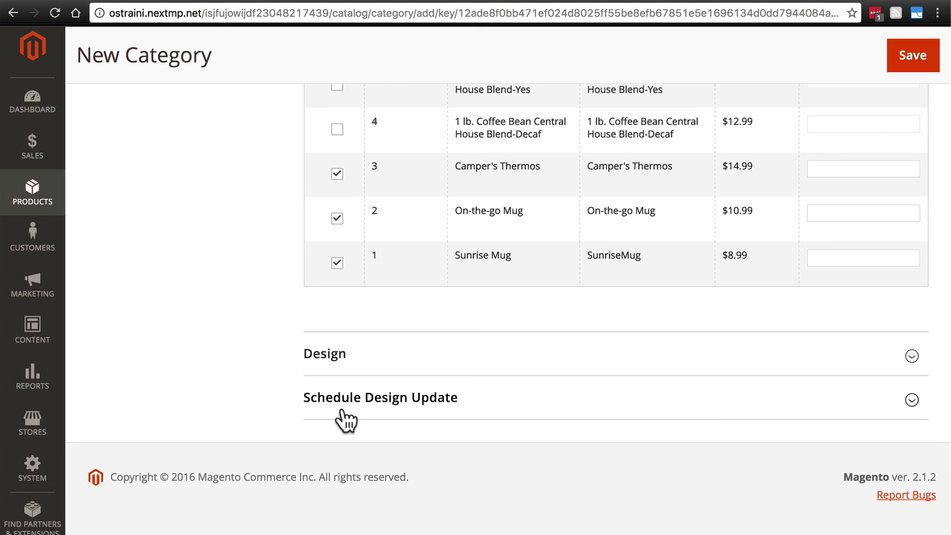
Step: Check the Design and Schedule Design Update sections, leaving theme and layout at defaults
click(346, 366)
scroll(271, 331, down, 1)
scroll(271, 333, down, 1)
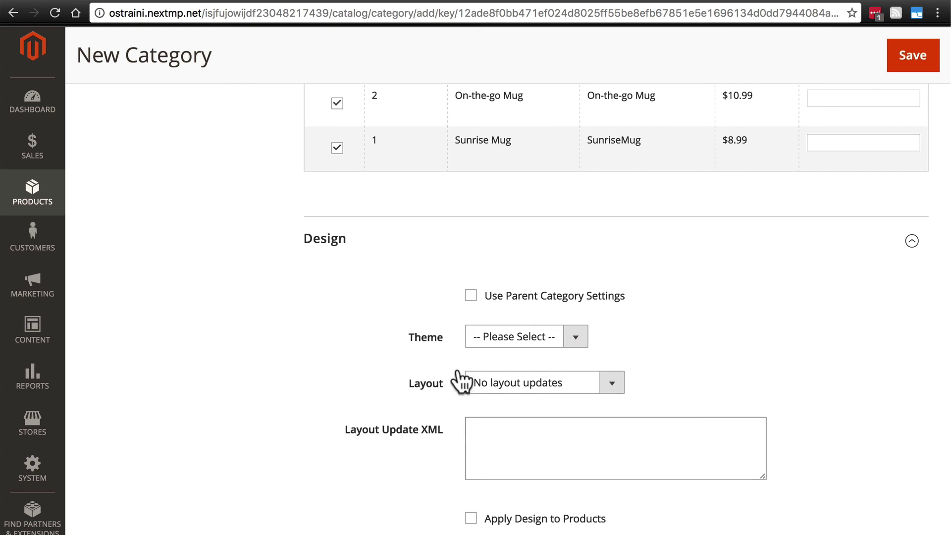
scroll(379, 357, down, 3)
click(384, 397)
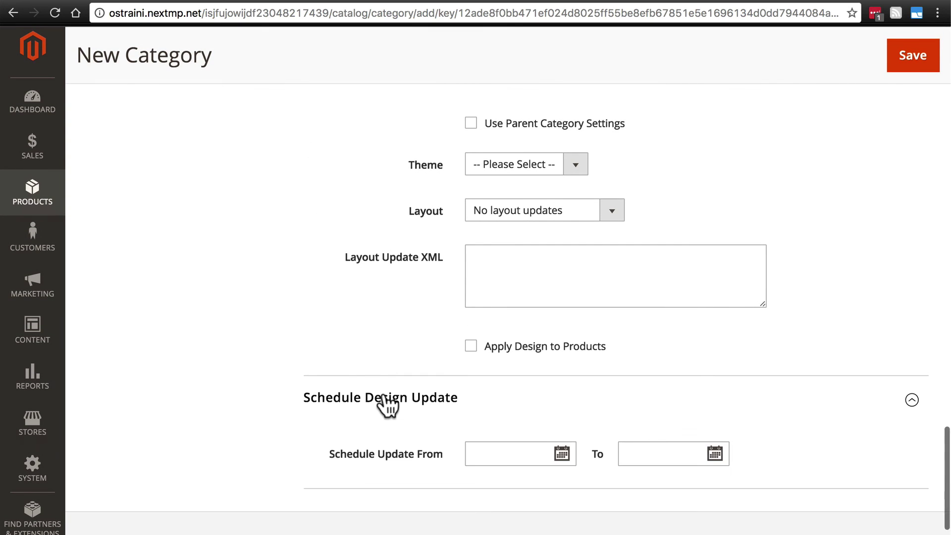
scroll(322, 356, down, 1)
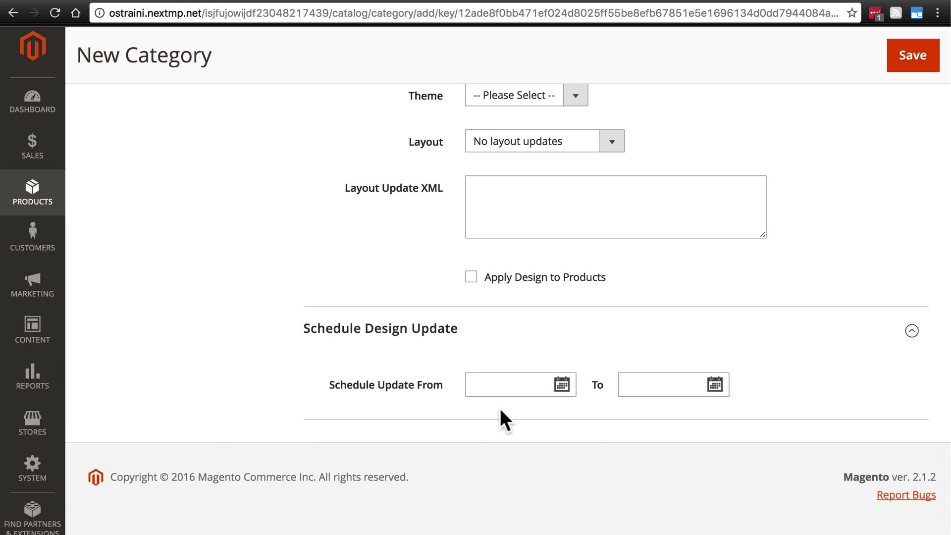
scroll(803, 349, up, 4)
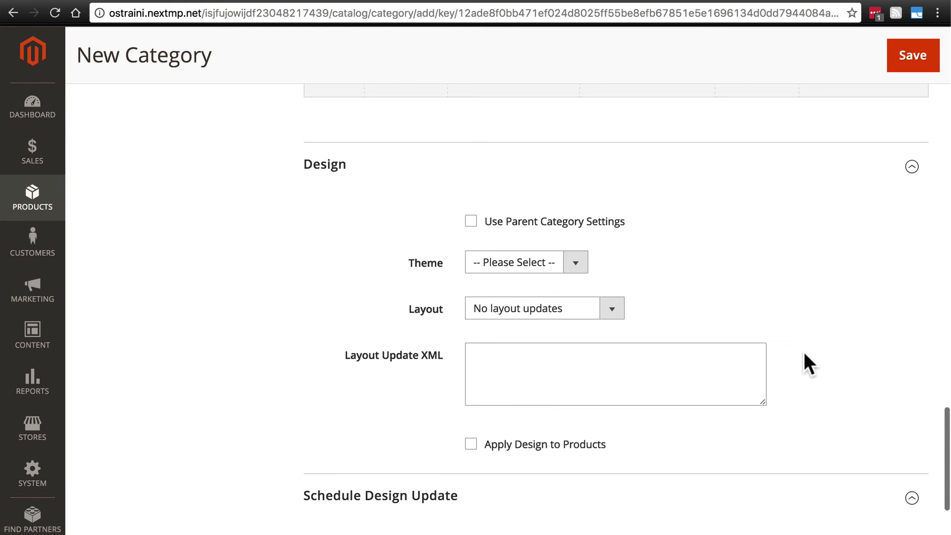
click(912, 177)
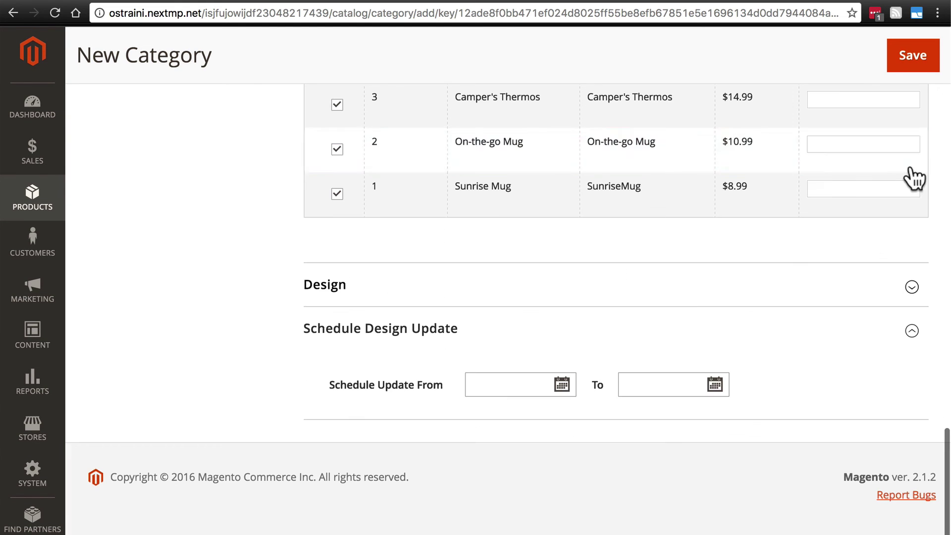
click(912, 332)
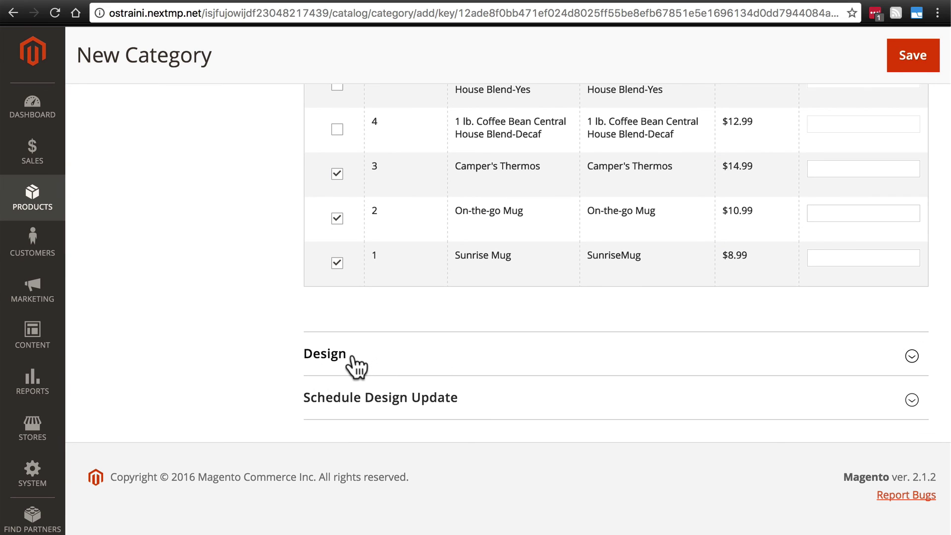
Step: Save the Mugs category and reload the storefront home page to show it in navigation
click(908, 53)
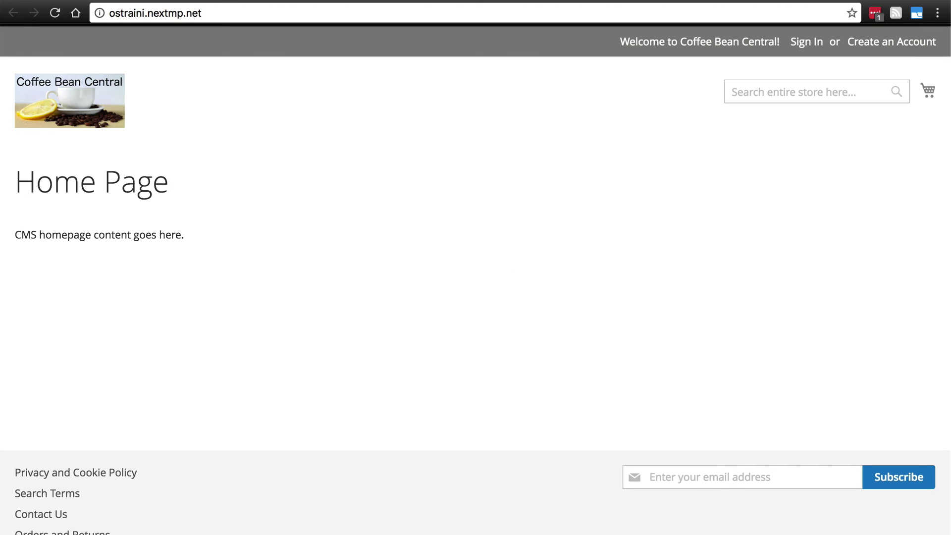
key(super+r)
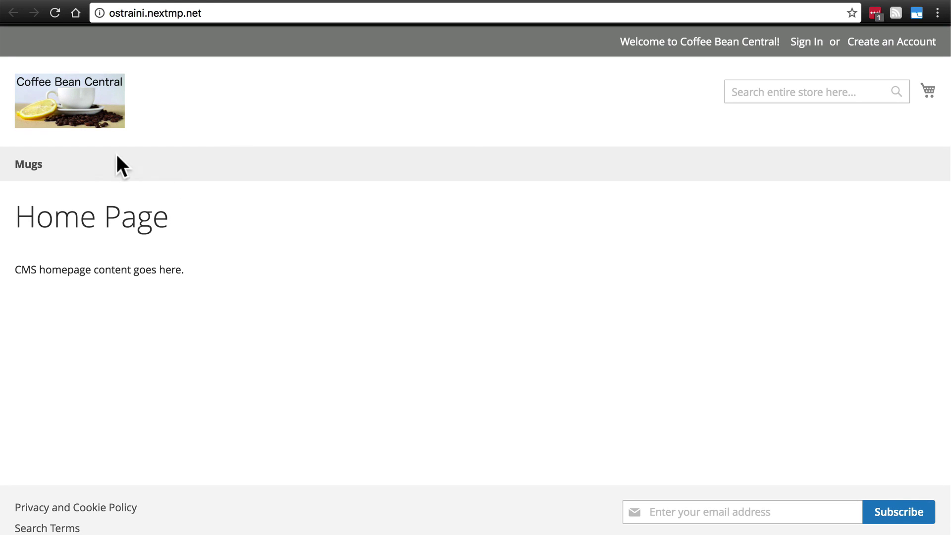
Step: Open the Mugs category page and review its description and the Camper's Thermos, On-the-go and Sunrise mugs
click(28, 168)
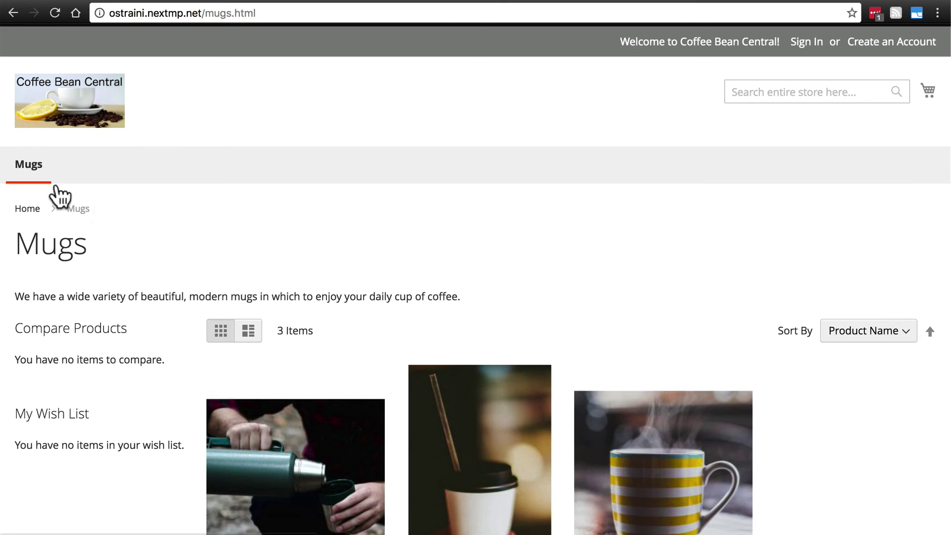
scroll(382, 189, down, 4)
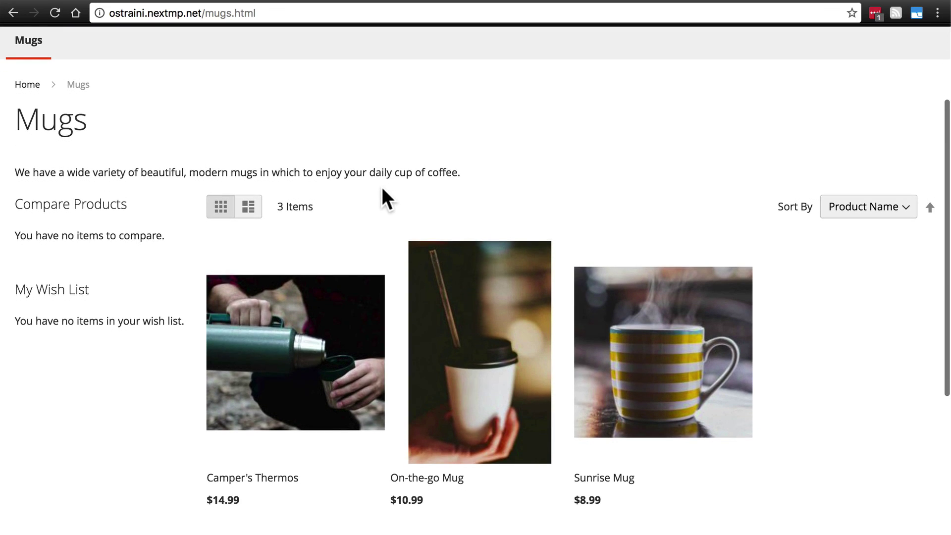
mouse_move(452, 282)
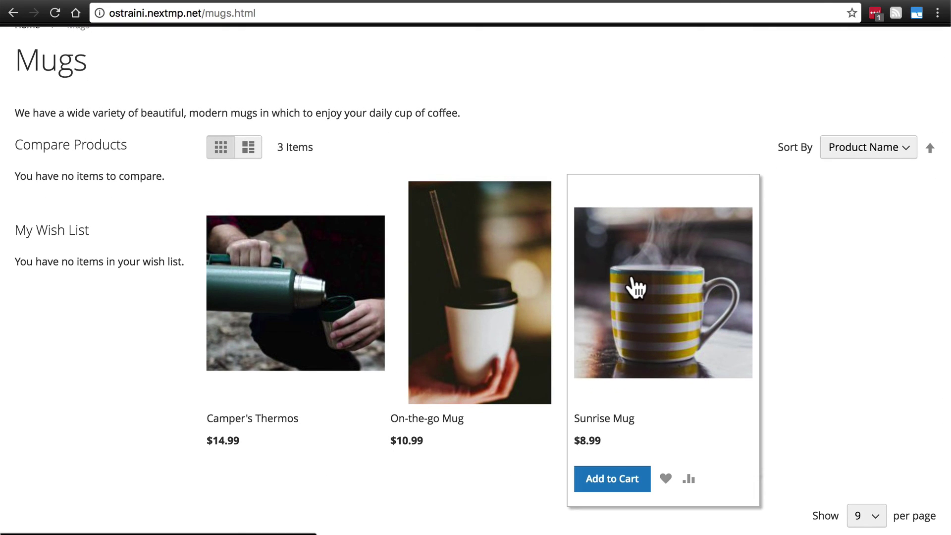
scroll(33, 128, up, 1)
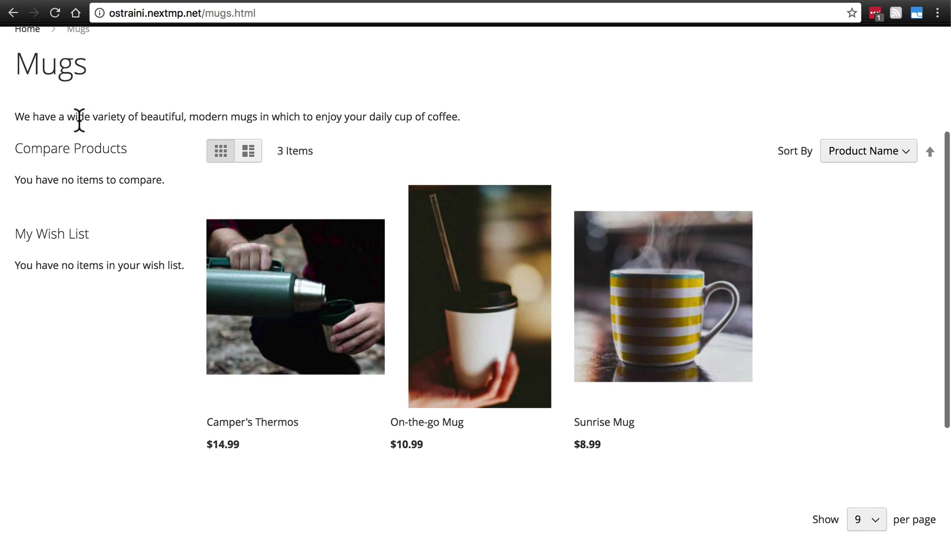
scroll(79, 121, up, 1)
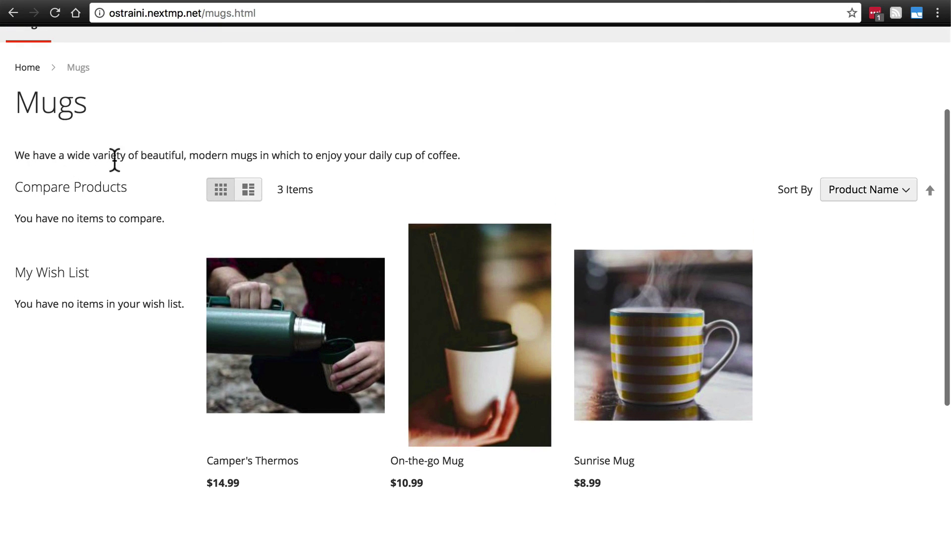
scroll(193, 171, up, 1)
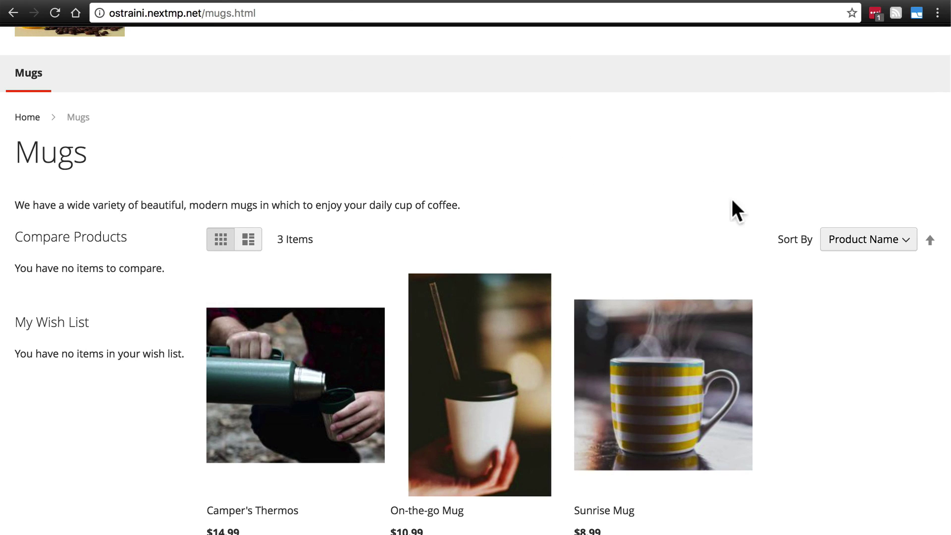
scroll(726, 227, down, 4)
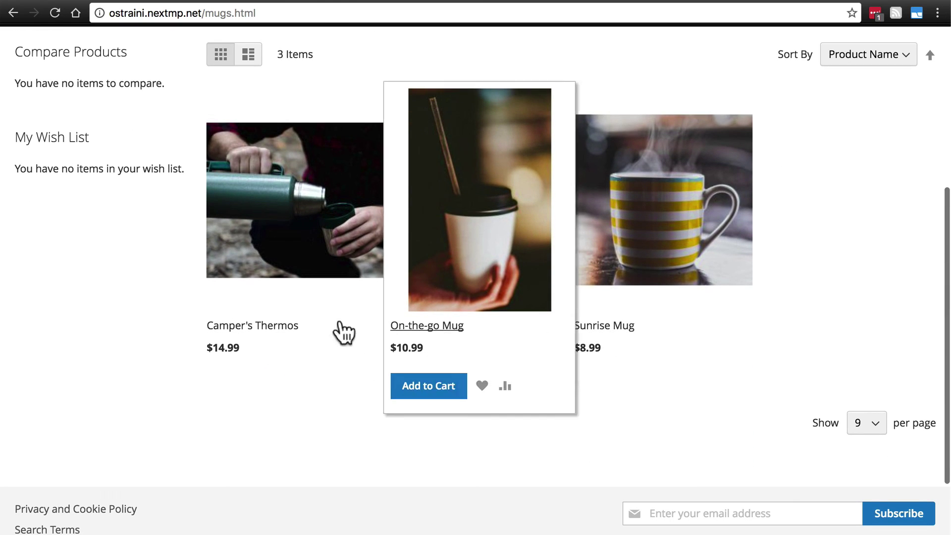
Step: Keep the Mugs listing sorted by Product Name but switch it to descending order
scroll(800, 253, up, 3)
click(853, 179)
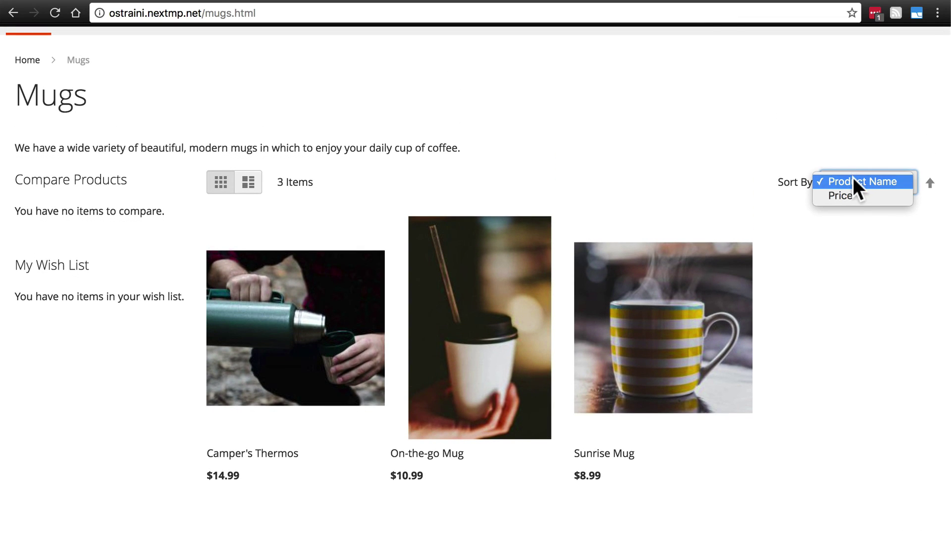
click(850, 179)
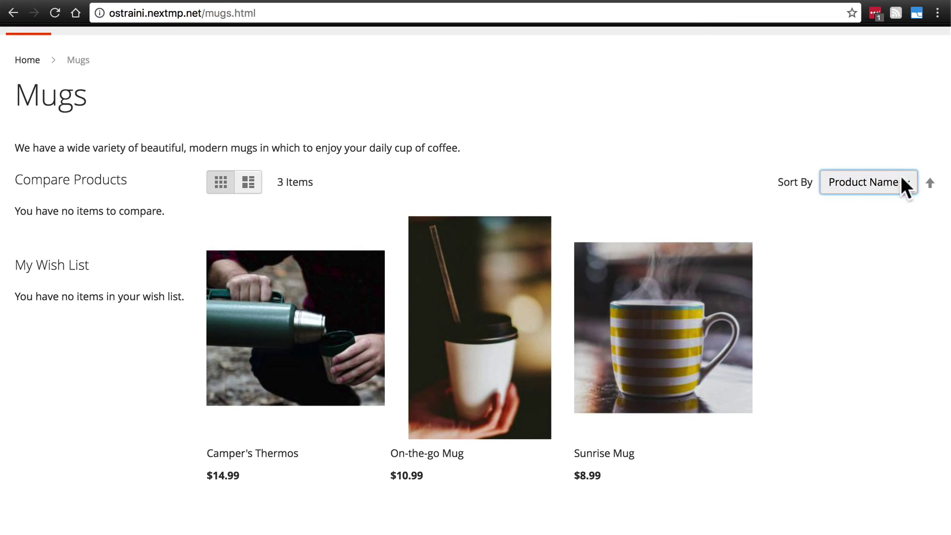
click(929, 182)
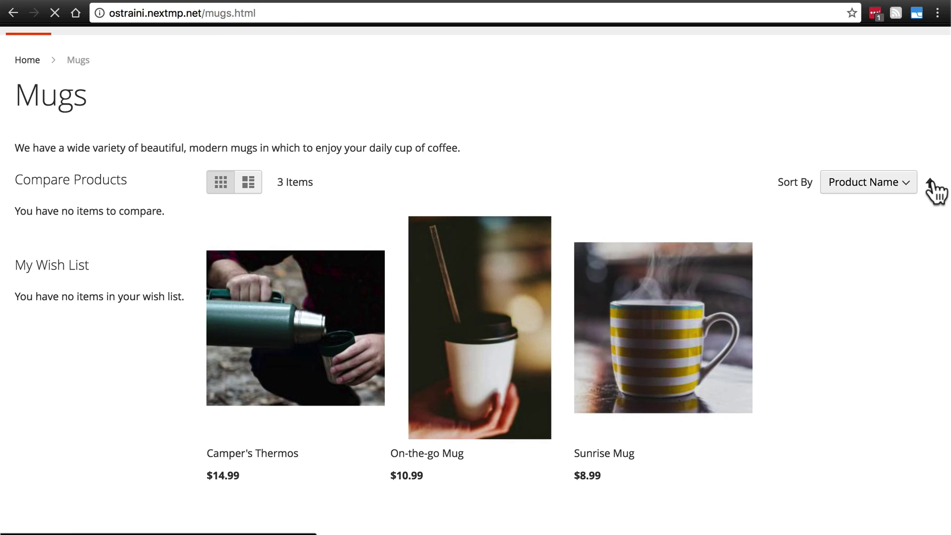
scroll(721, 220, down, 4)
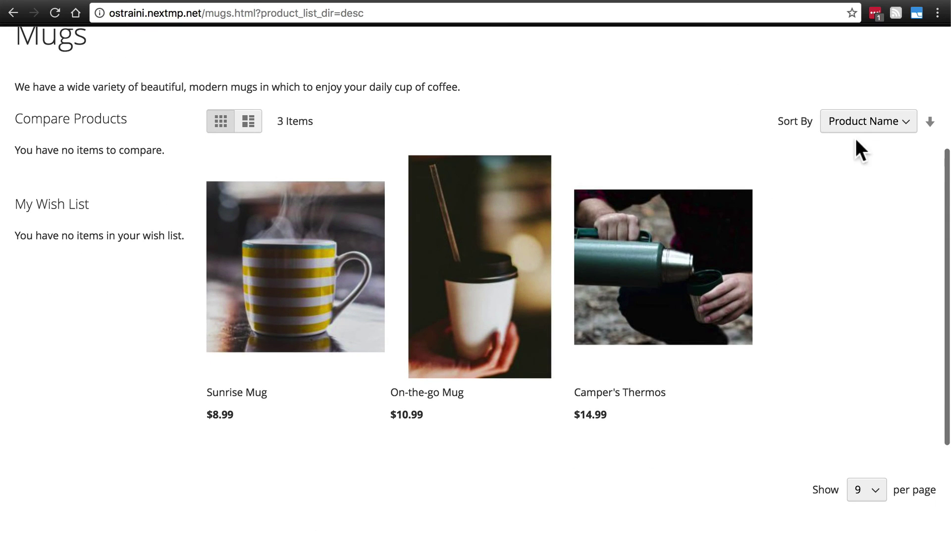
scroll(874, 149, down, 2)
Step: Sort the mugs by Price: Camper's Thermos $14.99, On-the-go Mug $10.99, Sunrise Mug $8.99
mouse_move(218, 351)
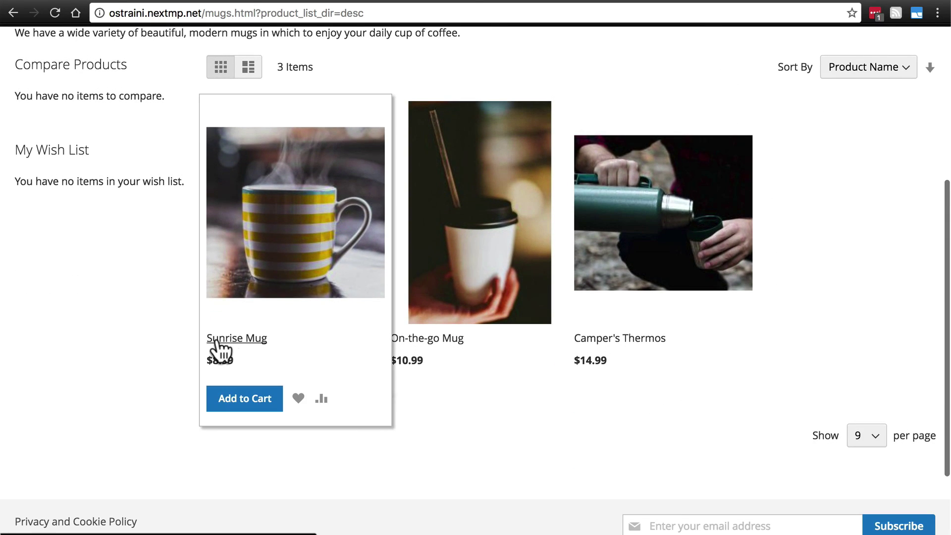
click(862, 58)
click(851, 79)
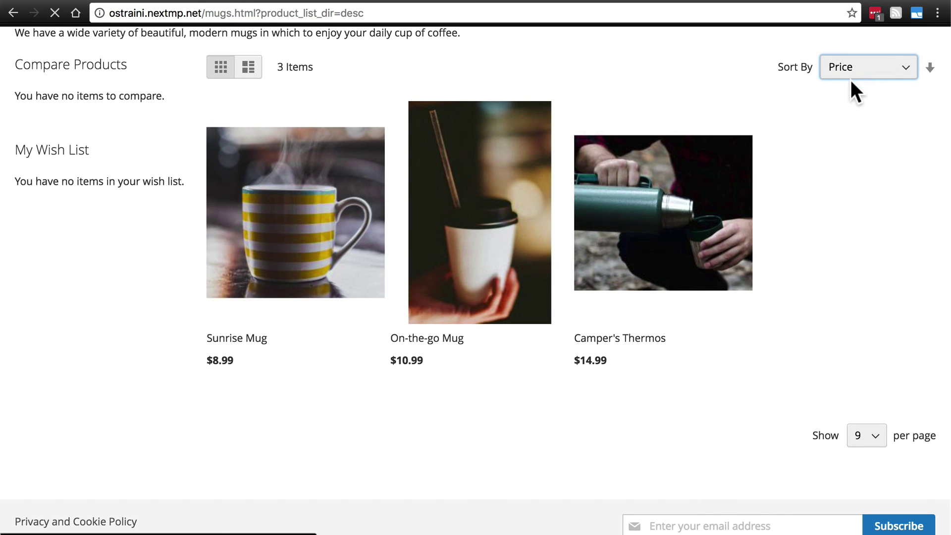
scroll(265, 378, down, 5)
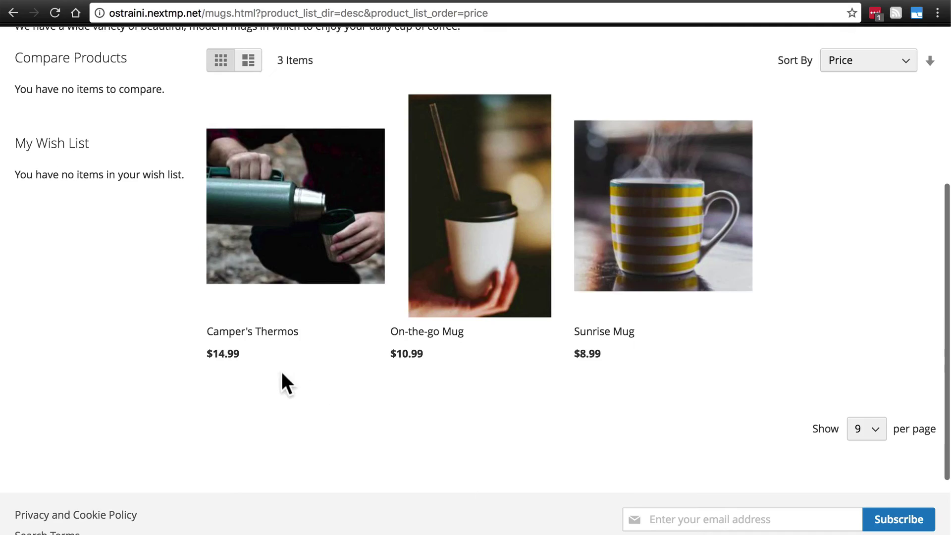
mouse_move(672, 289)
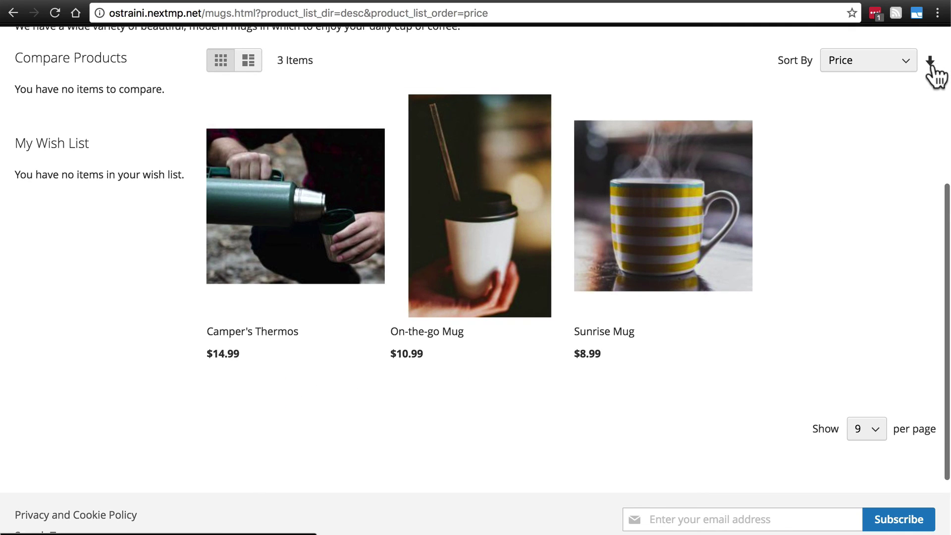